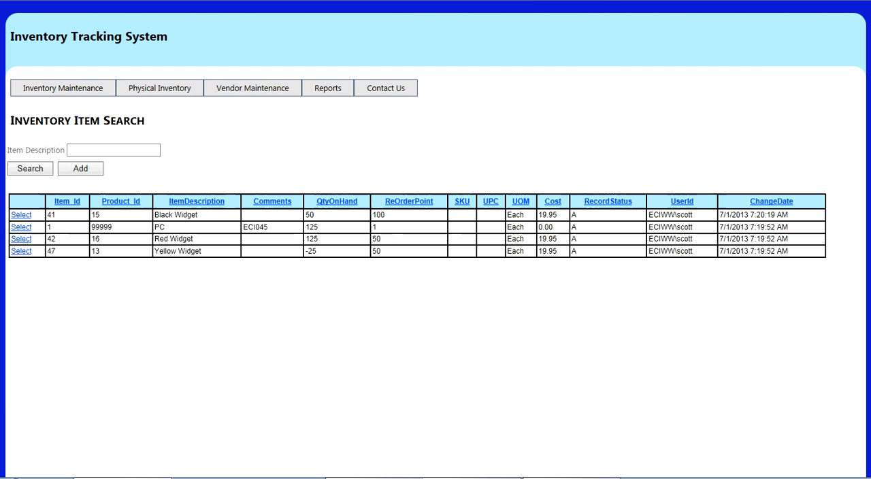
Start a new inventory item for the Blue Widget product and enter Blue Widget as its item description
left_click(80, 168)
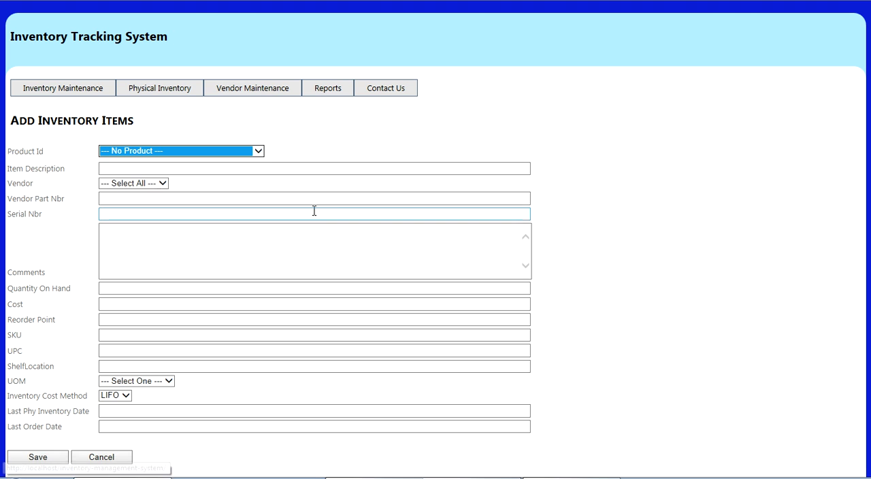
left_click(258, 150)
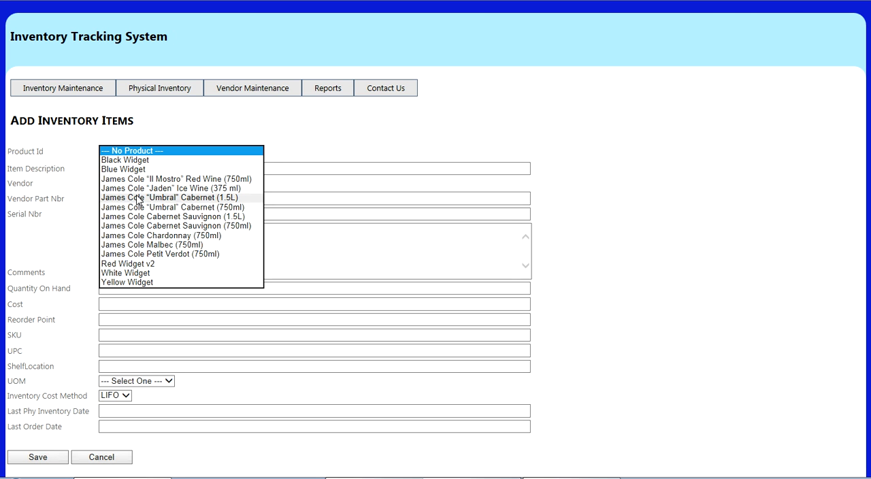
left_click(139, 169)
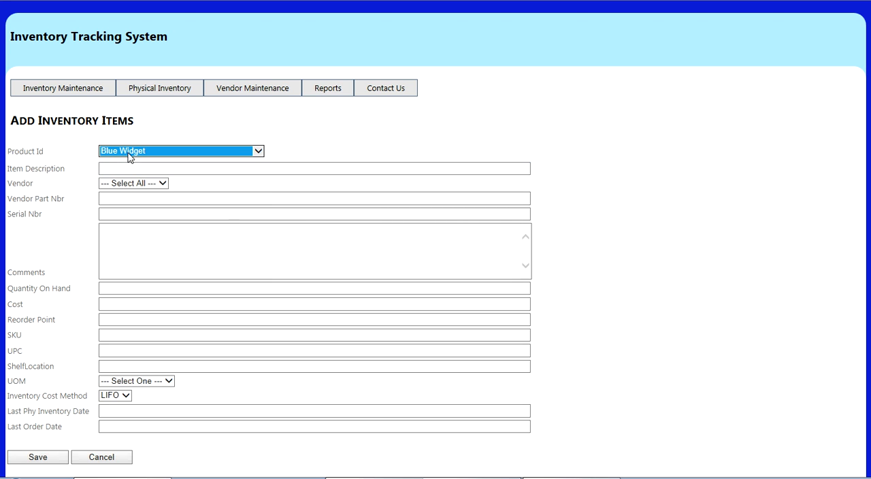
left_click(117, 168)
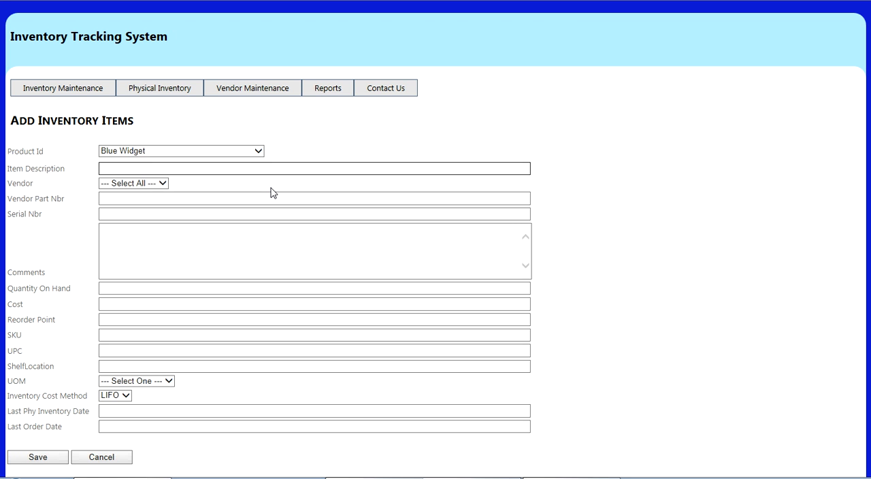
type("Blue Widget")
key("Tab")
Set the vendor to Apple, the vendor part number to BluWid01 and the serial number to 6874848
key("Down")
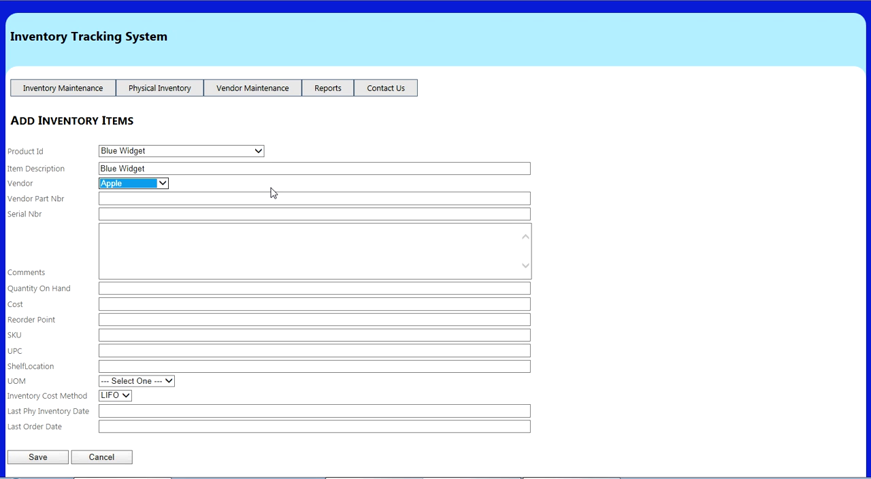
key("Tab")
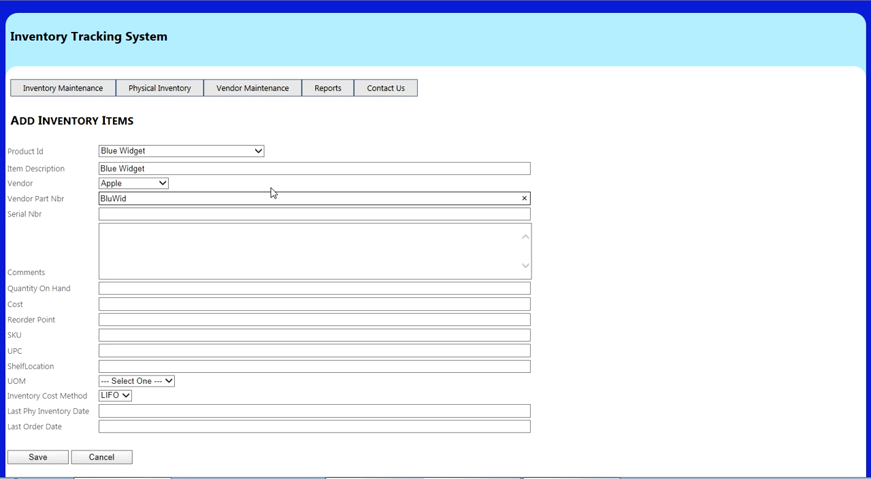
key("Tab")
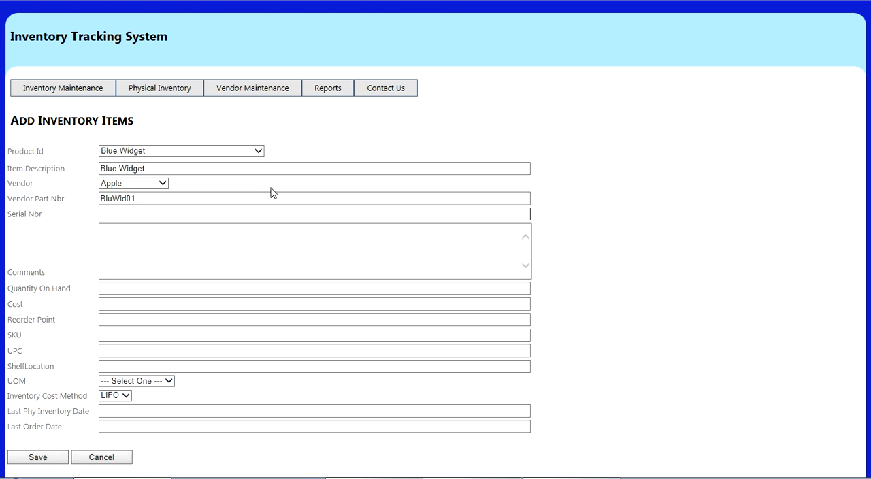
type("6874848")
key("Tab")
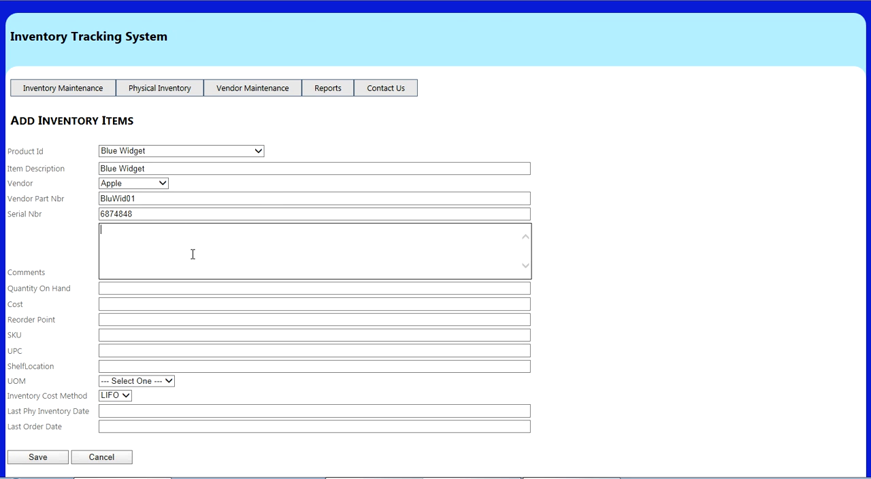
Enter a quantity on hand of 100, a cost of 19.95 and a reorder point of 50
left_click(114, 288)
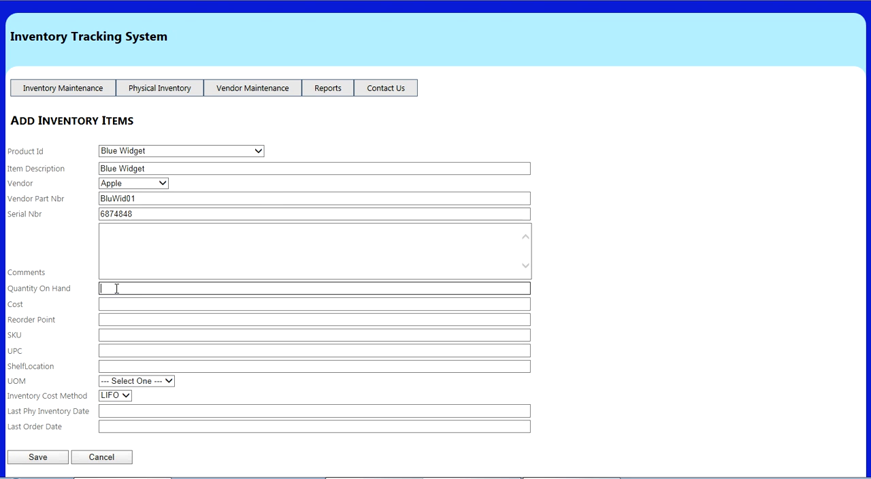
left_click(229, 308)
key("Tab")
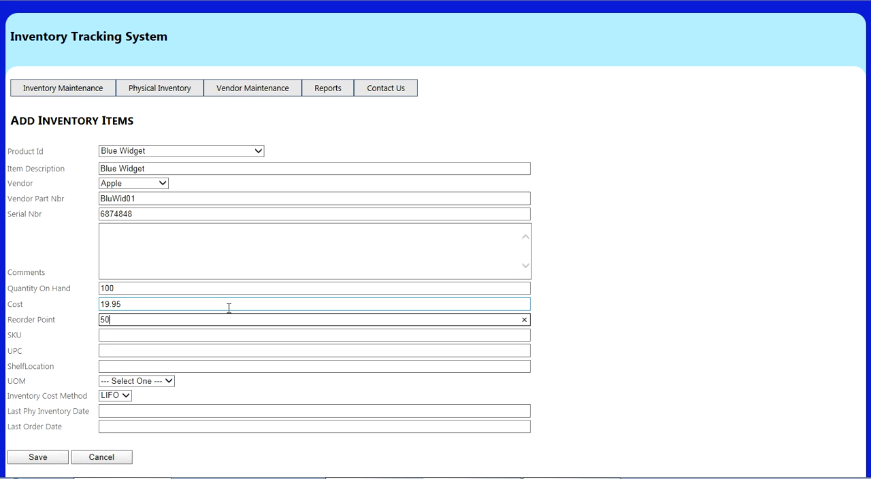
key("Tab")
key("Tab")
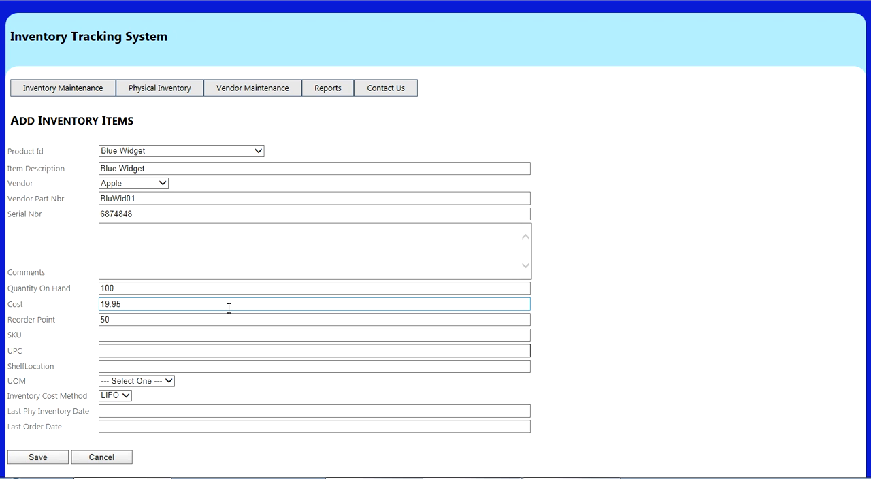
Leave SKU and UPC blank, enter Top 15 as the shelf location and set the unit of measure to Each
key("Tab")
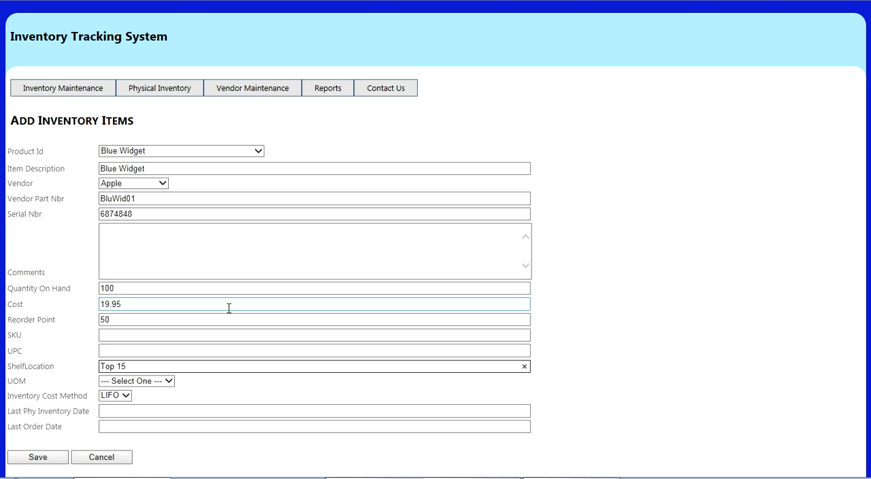
key("Tab")
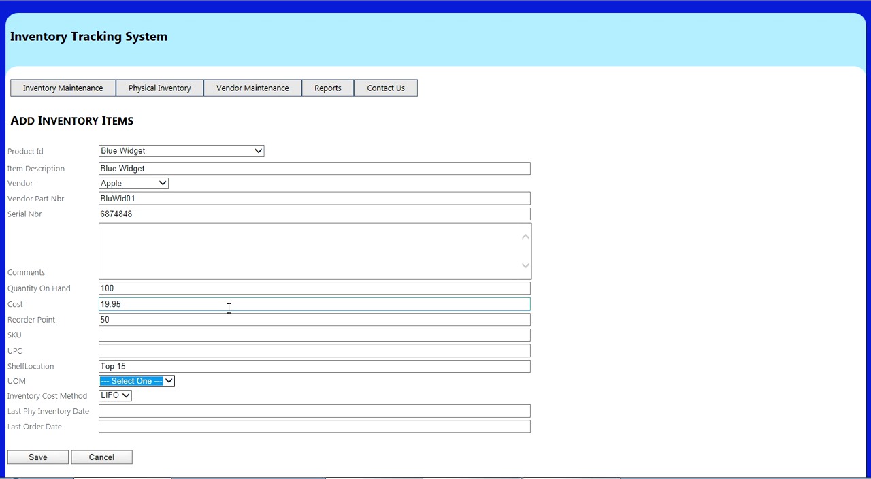
key("Down")
key("Tab")
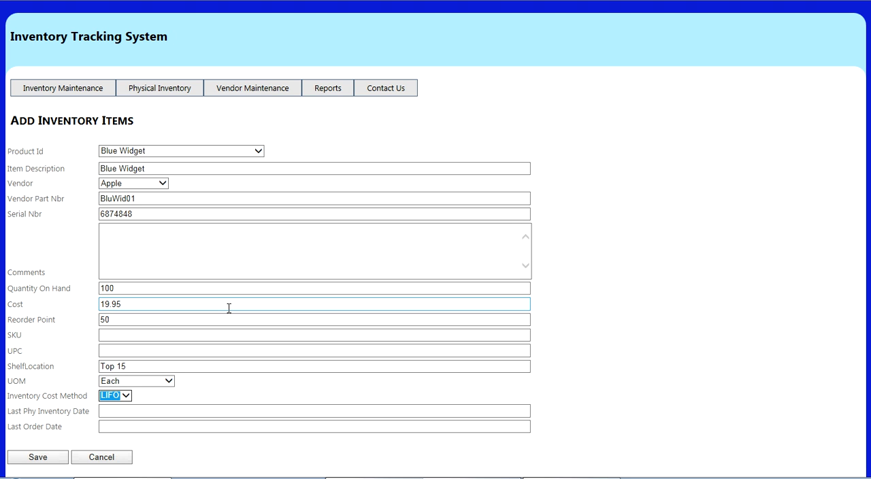
Set the last physical inventory date to 7/1/2013 and save the new item
left_click(120, 410)
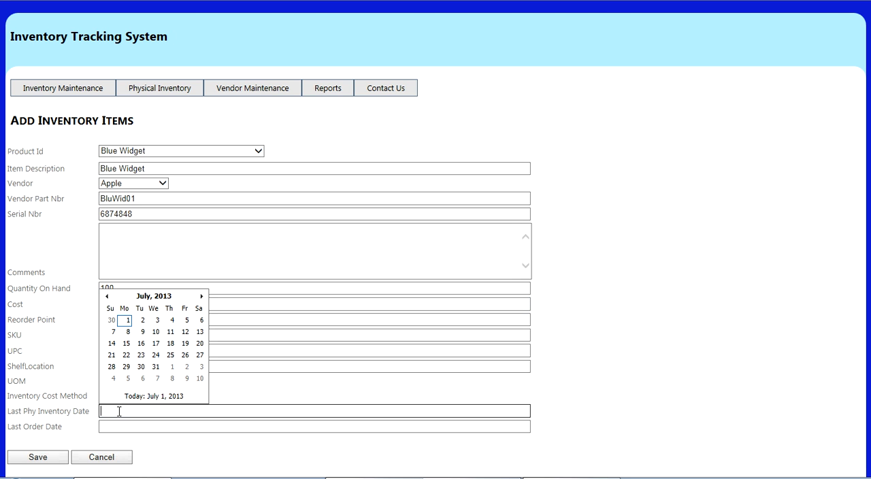
left_click(128, 320)
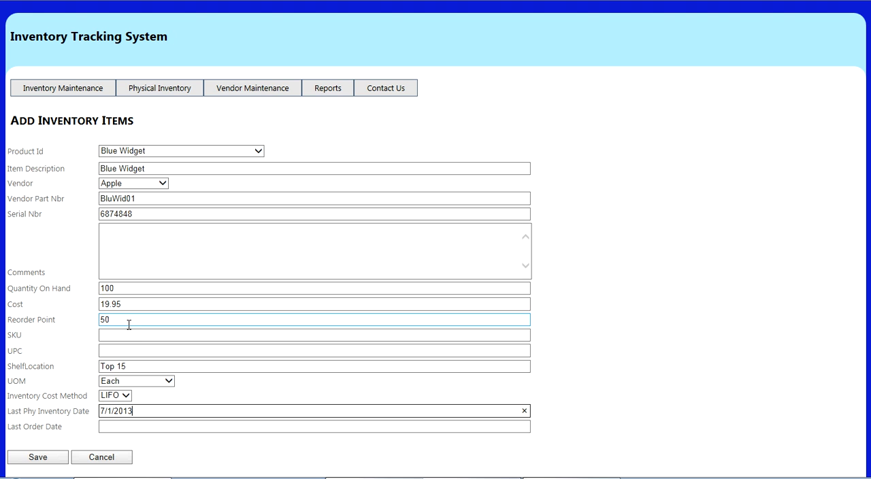
left_click(49, 455)
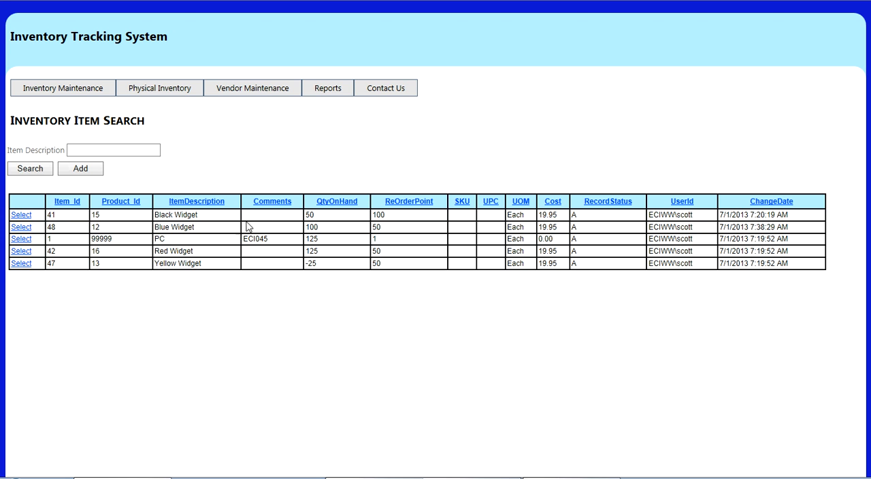
Open the Blue Widget item record and review its quantity on hand, cost and transaction details
left_click(19, 229)
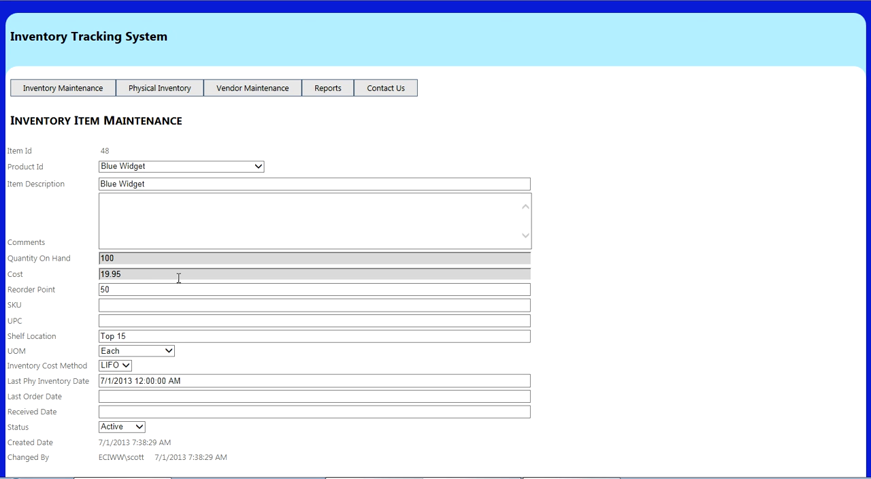
left_click_drag(132, 259, 64, 259)
left_click_drag(136, 271, 49, 277)
left_click_drag(130, 258, 61, 257)
left_click_drag(139, 271, 49, 277)
scroll(149, 282, "down", 3)
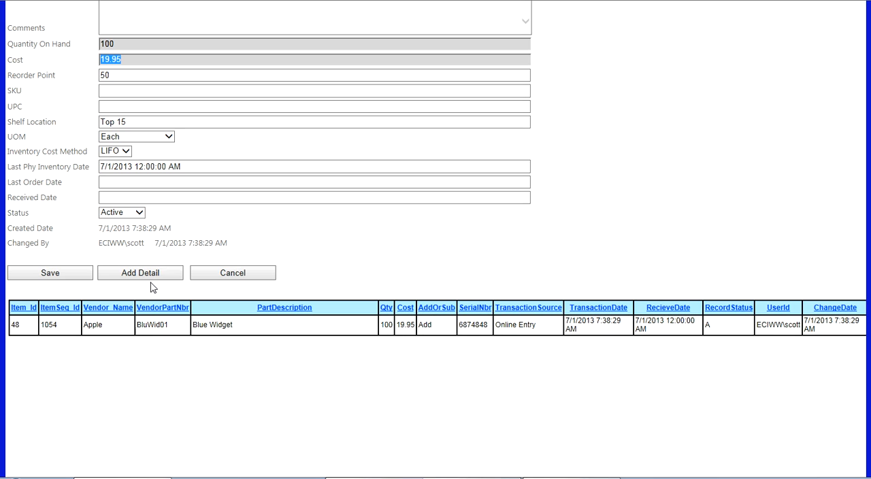
double_click(385, 325)
double_click(405, 325)
left_click_drag(433, 327, 415, 327)
left_click_drag(538, 327, 494, 330)
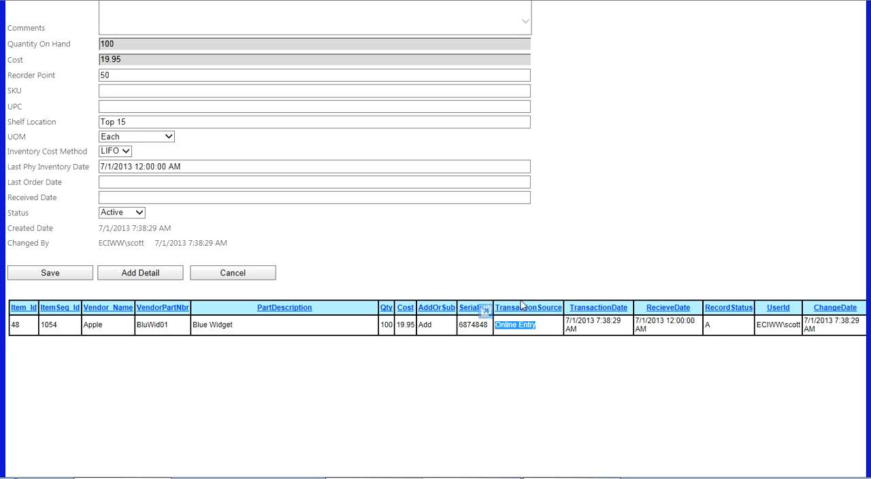
scroll(456, 292, "up", 3)
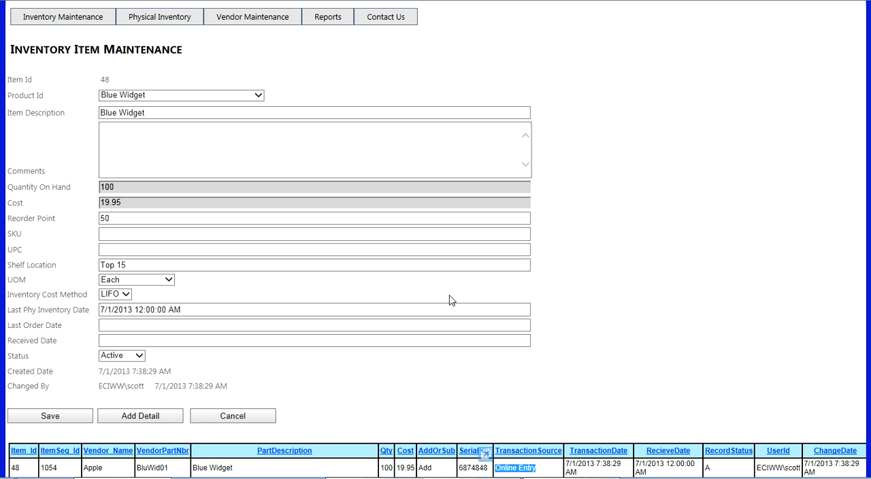
Add an inventory detail to the Blue Widget that subtracts a quantity of 5, and save it
left_click(243, 339)
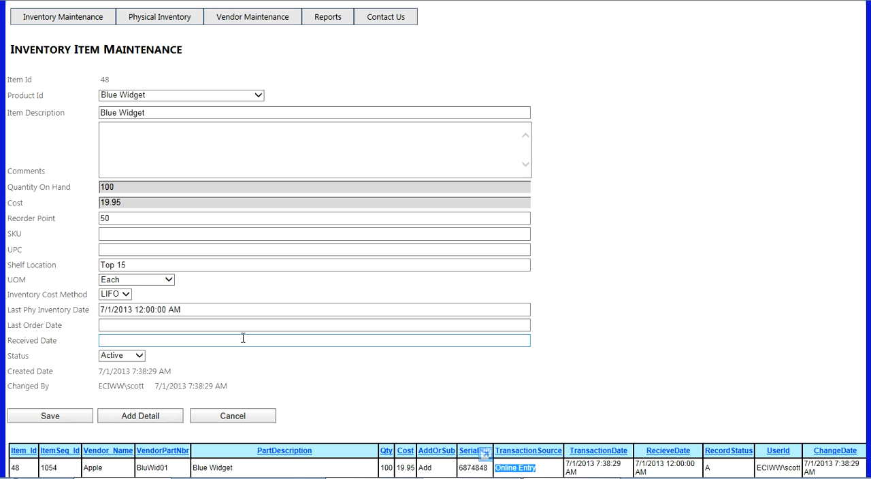
left_click(143, 416)
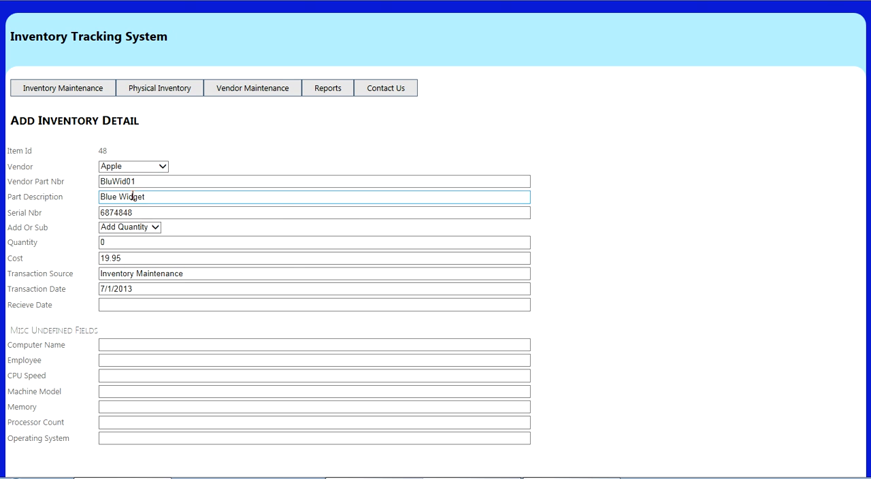
left_click(155, 228)
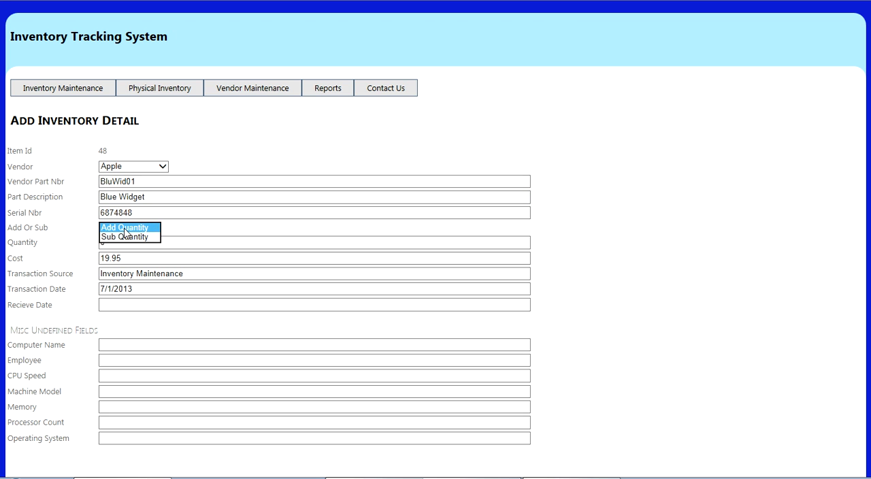
left_click(144, 236)
key("Tab")
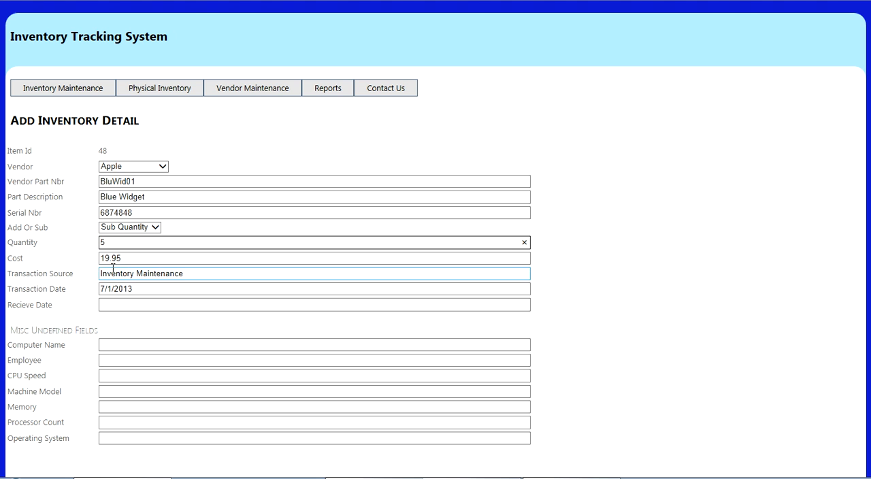
scroll(112, 270, "down", 2)
left_click(49, 441)
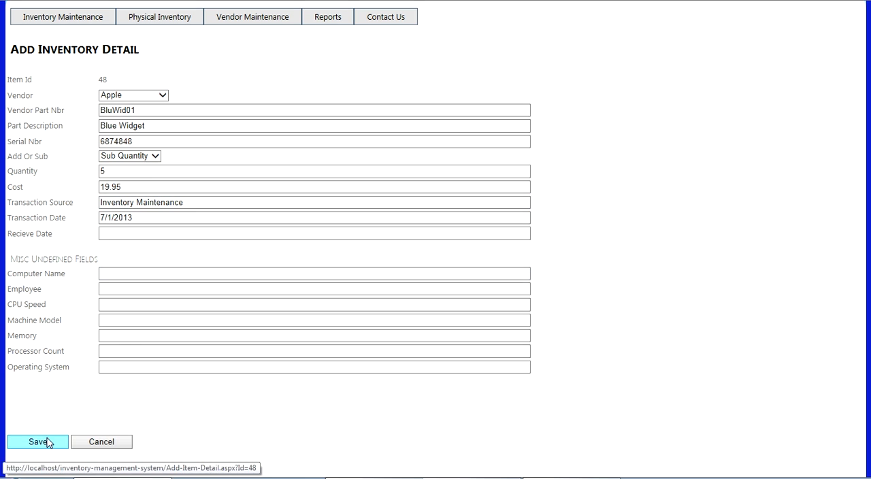
Review the Blue Widget's transaction history, quantity on hand and transaction source, and close the item record without saving
scroll(187, 368, "down", 4)
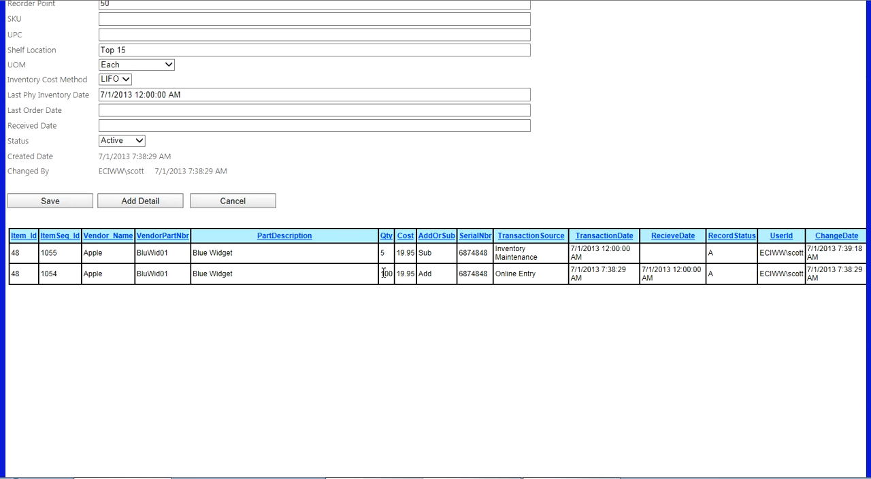
scroll(368, 237, "up", 2)
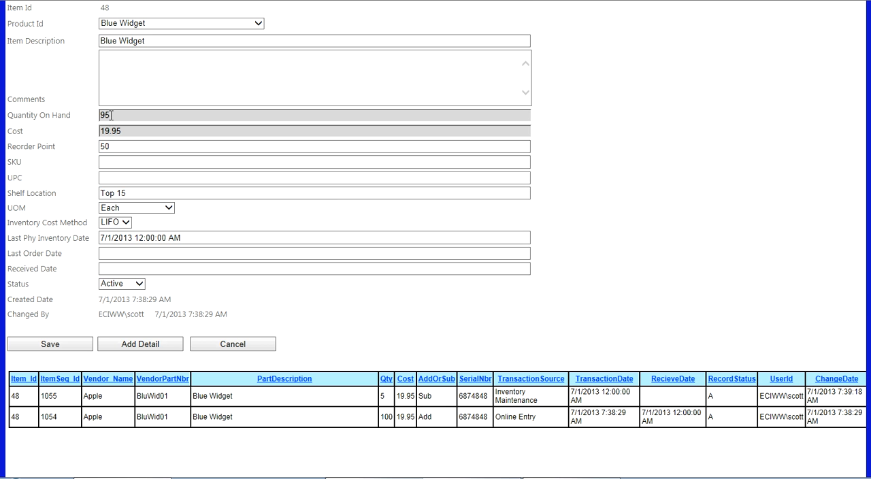
scroll(390, 249, "down", 1)
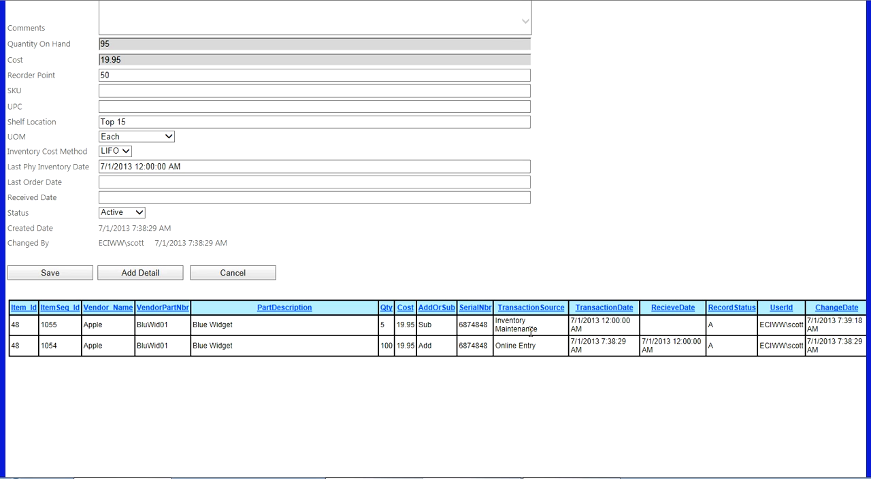
left_click_drag(535, 335, 495, 321)
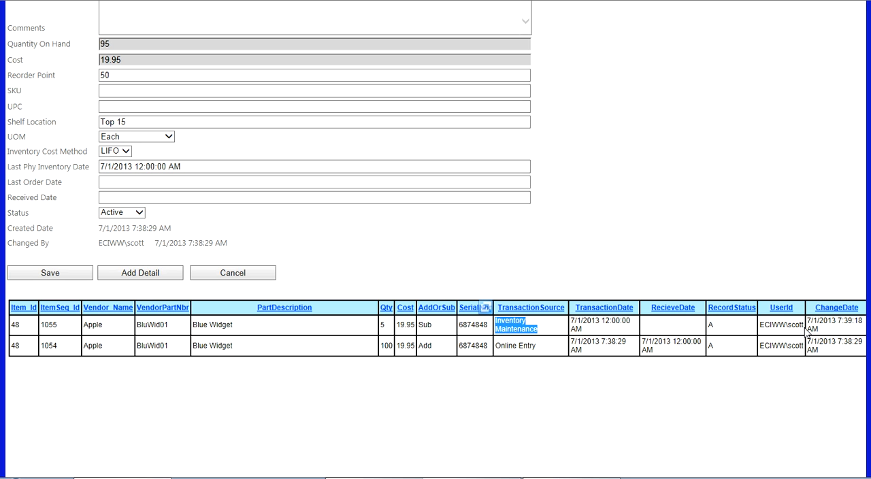
scroll(393, 281, "up", 1)
scroll(393, 282, "up", 1)
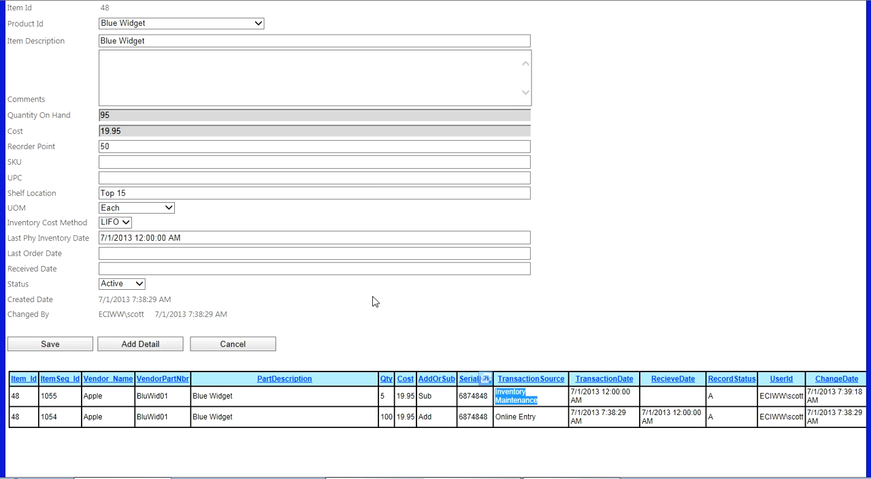
left_click(250, 346)
Record a Quick Item Usage for item 48 that subtracts a quantity of 10, and save it
mouse_move(63, 90)
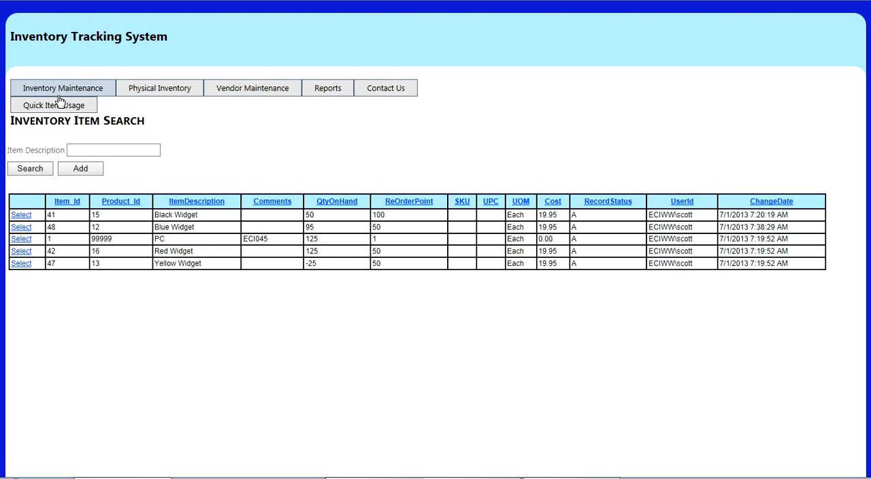
left_click(55, 105)
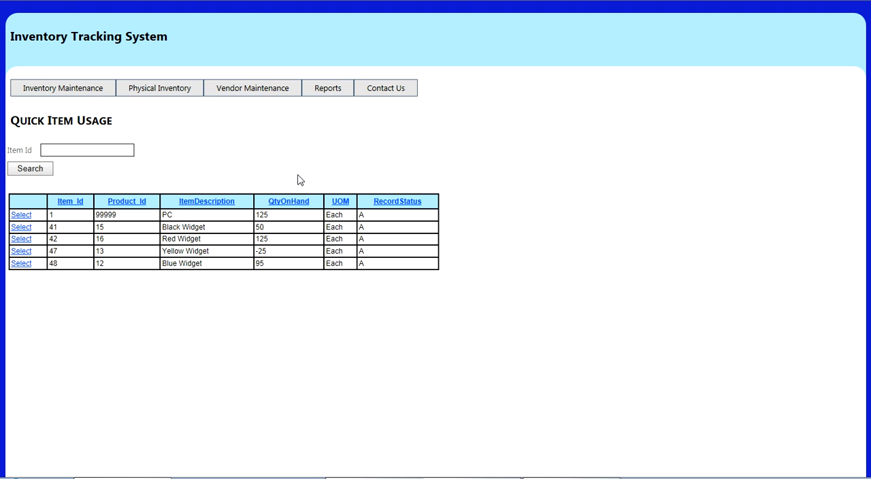
key("Return")
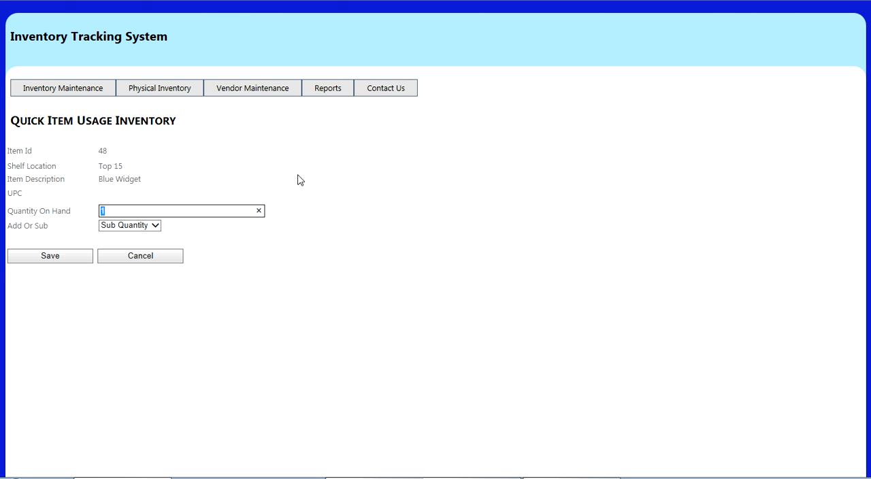
key("Return")
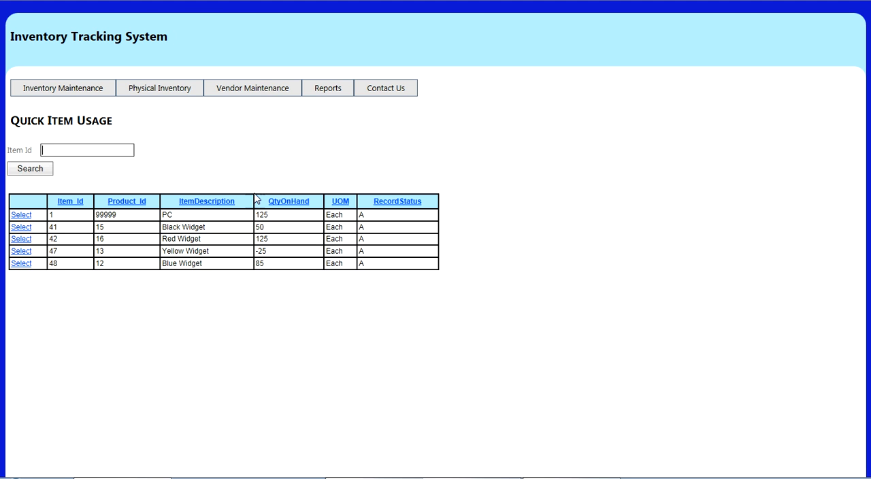
Review the Blue Widget's quantity on hand and the transaction source of its latest usage entry, and close the record without saving
left_click(64, 90)
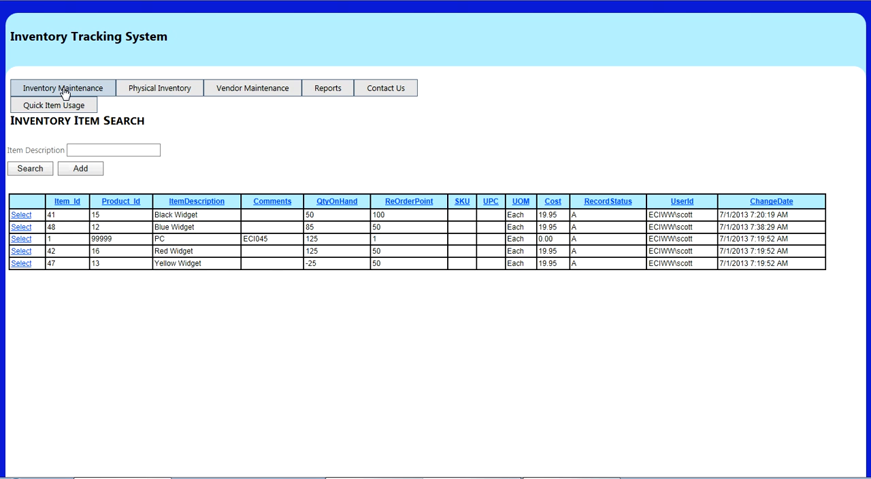
left_click(25, 229)
scroll(255, 269, "down", 1)
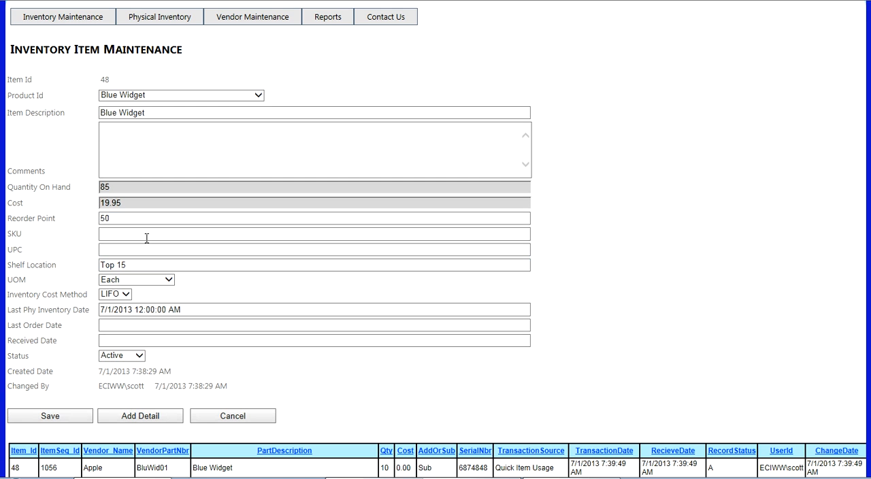
scroll(127, 206, "down", 2)
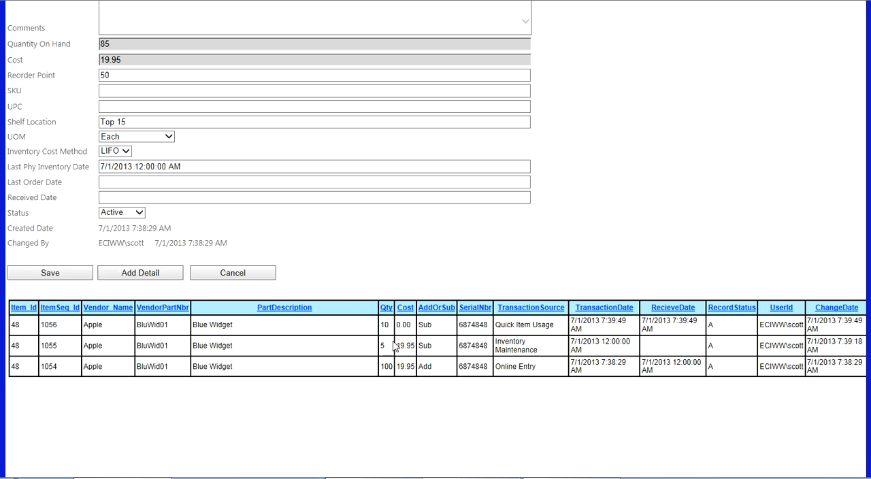
left_click_drag(557, 326, 490, 330)
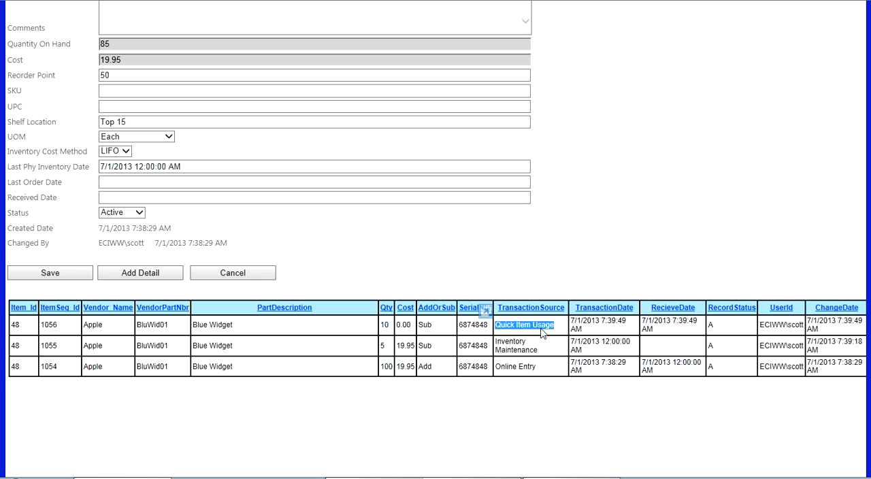
left_click(255, 274)
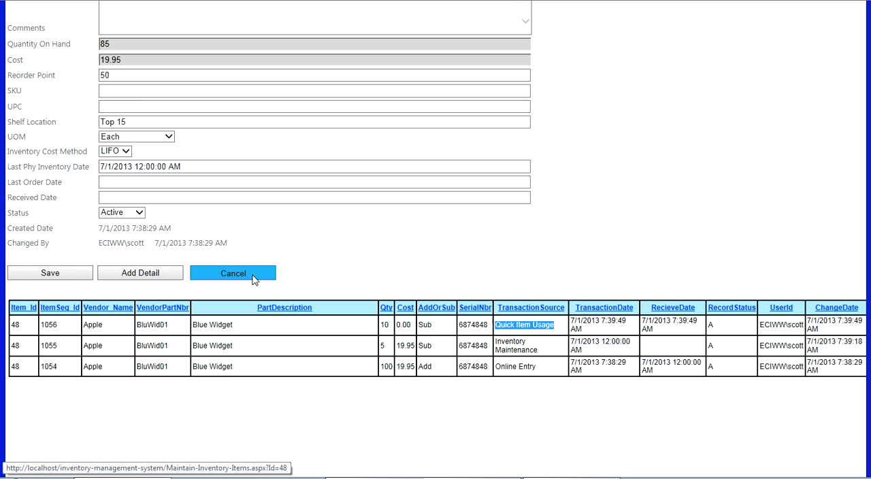
Confirm clearing the physical inventory file and submit the Clear and Build of the physical inventory
mouse_move(159, 94)
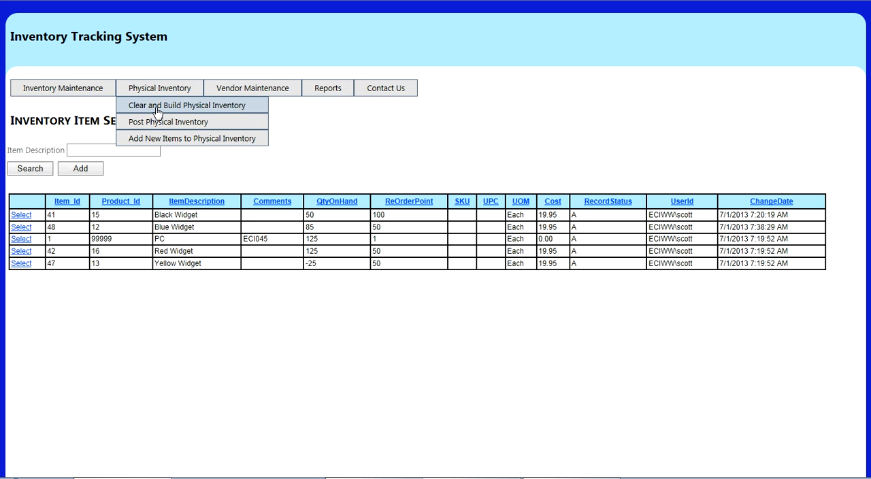
left_click(156, 111)
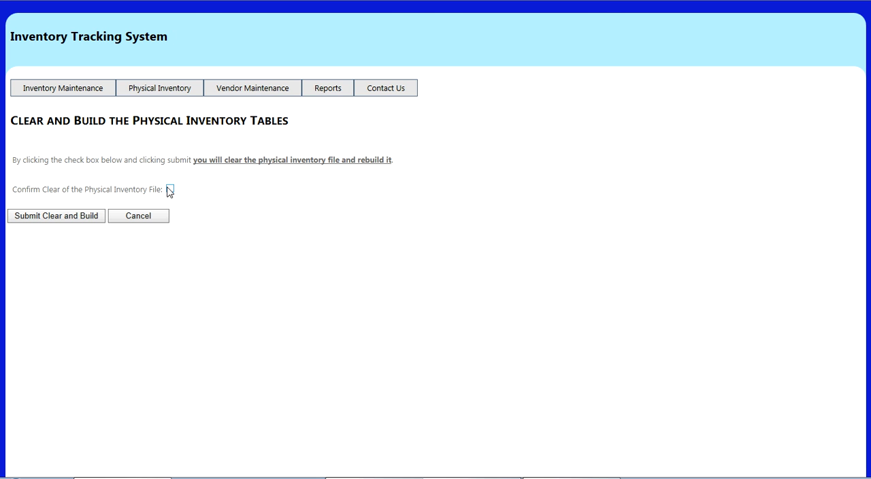
left_click(51, 217)
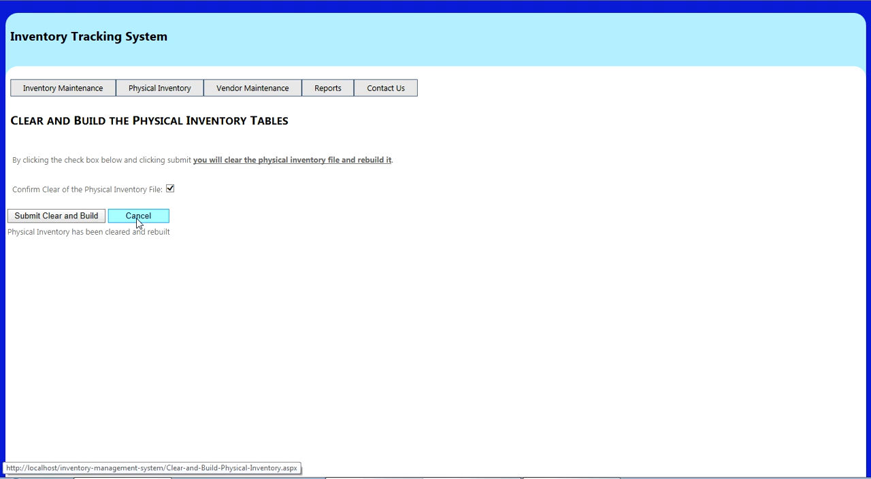
Review the quantities in the physical inventory list, set the counted quantity of item 41 (Black Widget) to 100, and save it
left_click(153, 89)
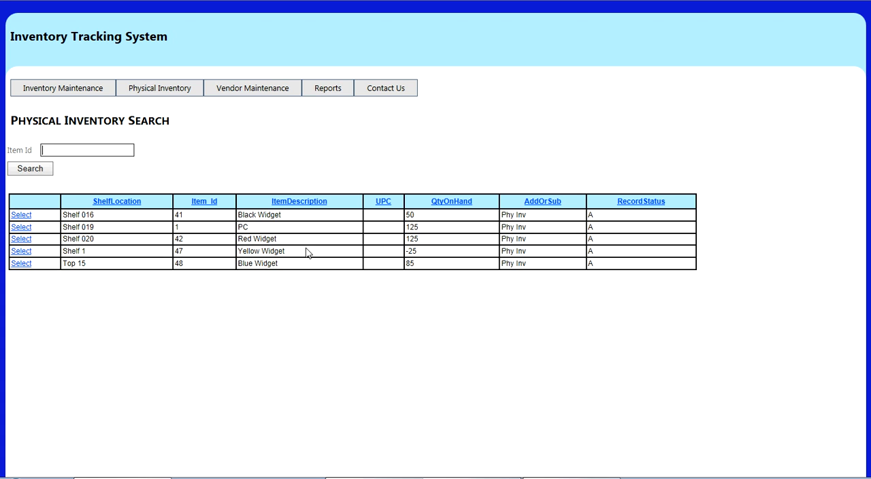
left_click_drag(425, 253, 393, 257)
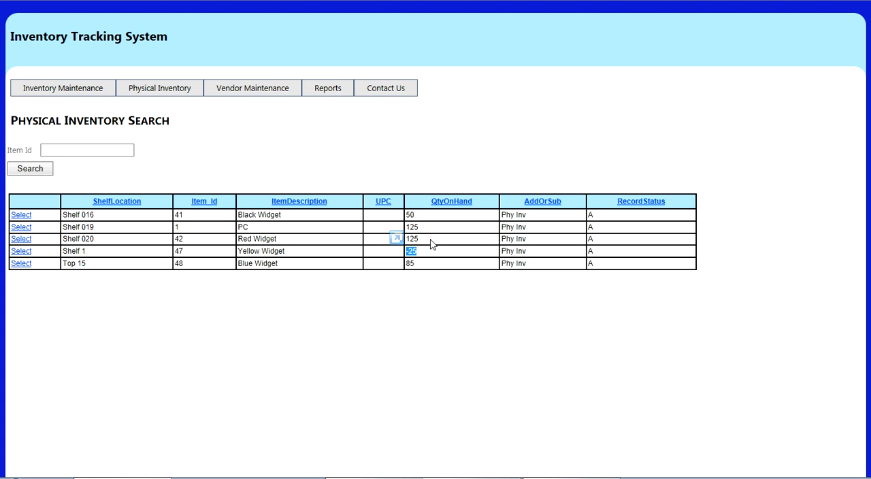
left_click(429, 219)
left_click(87, 150)
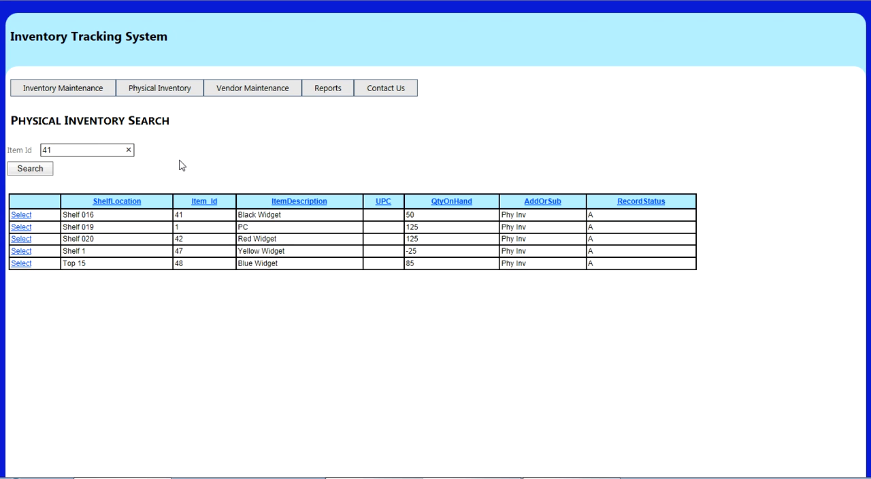
key("Return")
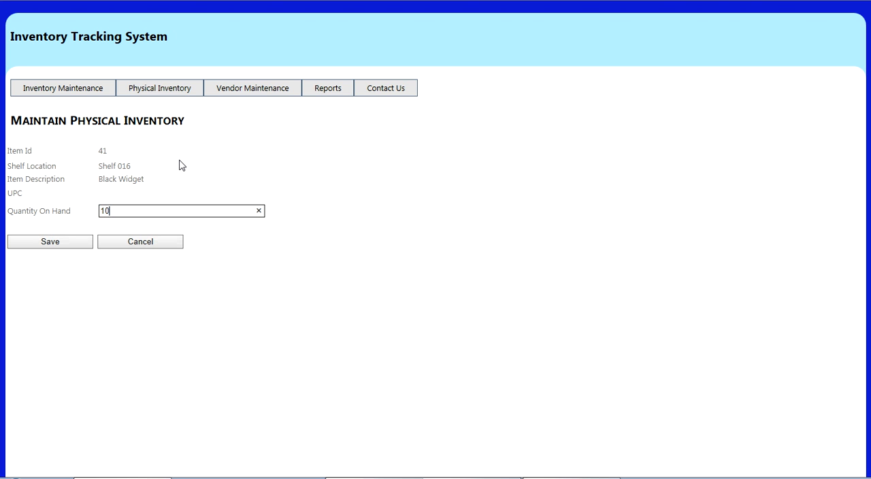
key("Return")
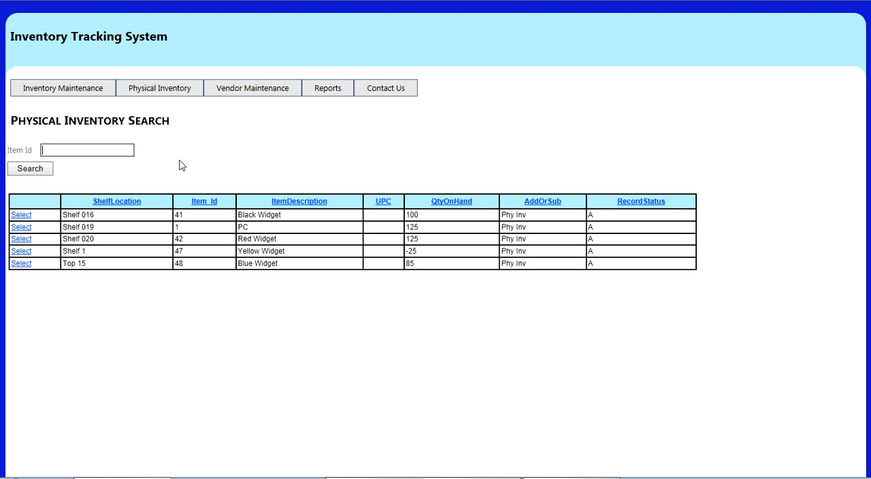
Set the physical inventory quantity on hand to 100 for item 1 (PC) and item 42 (Red Widget), saving each
type("1")
key("Return")
type("10")
key("Return")
type("42")
key("Return")
type("10")
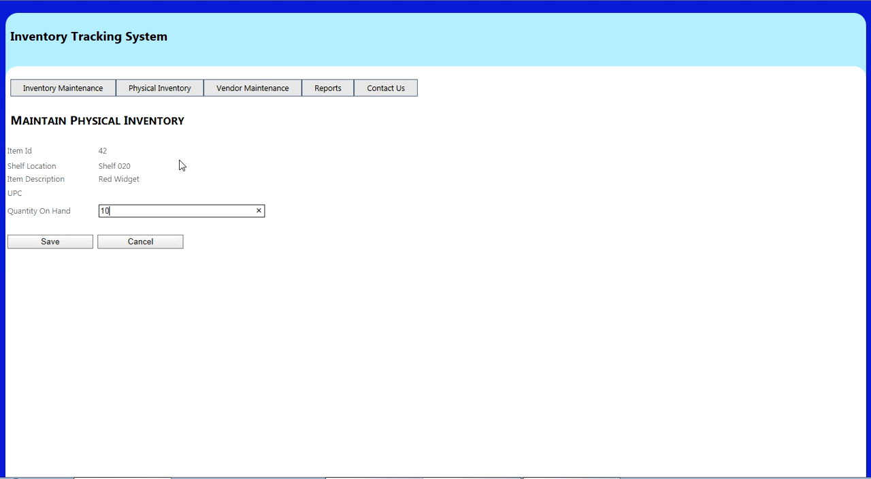
key("Return")
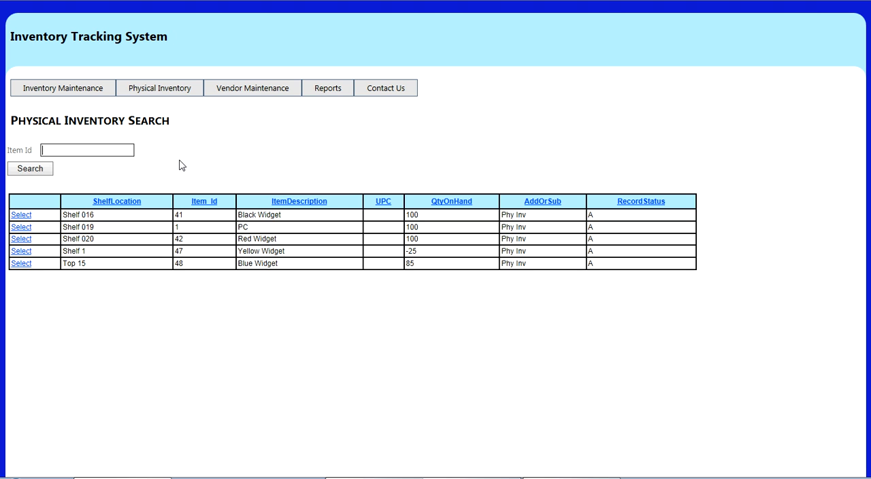
Set the physical inventory quantity on hand to 100 for item 47 (Yellow Widget) and item 48 (Blue Widget), saving each
type("47")
key("Return")
type("100")
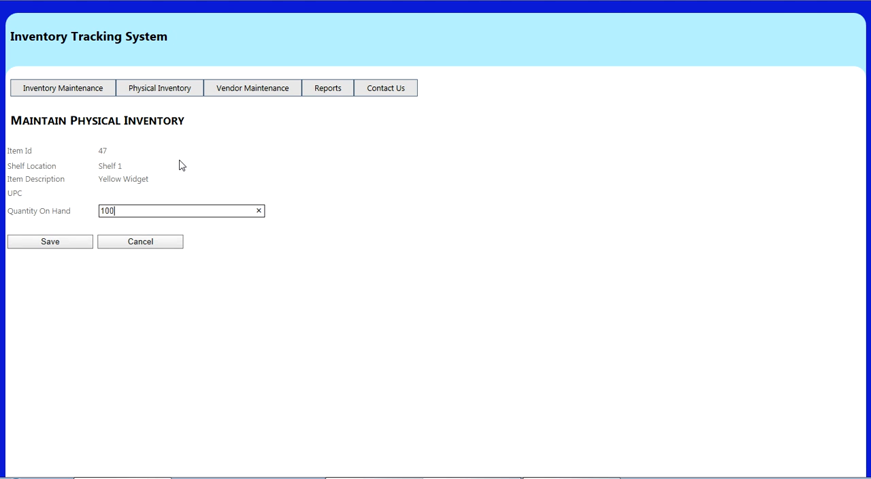
key("Return")
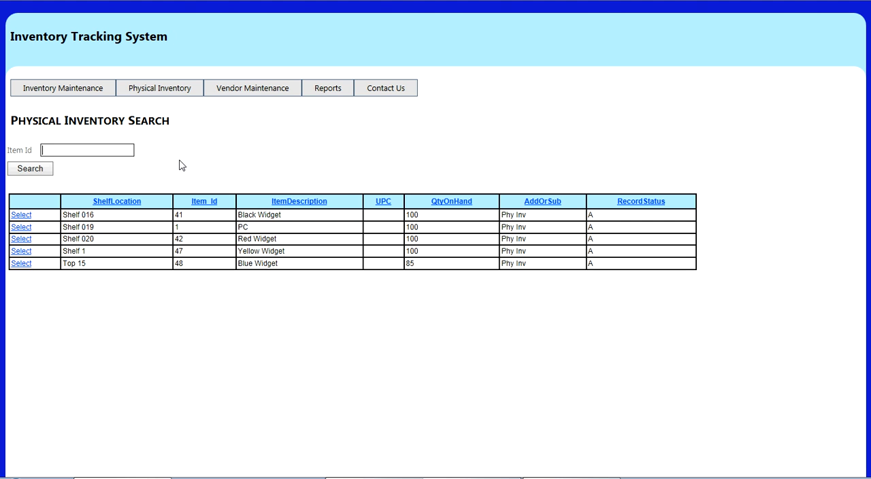
key("Return")
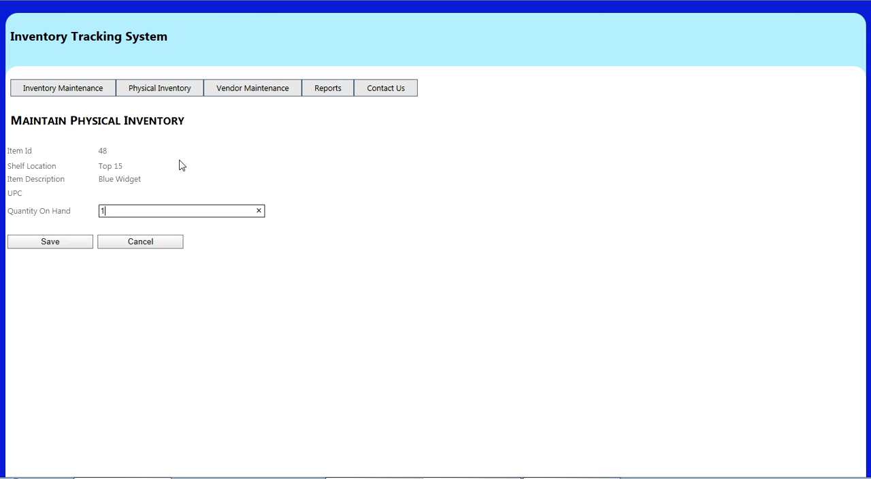
type("100")
key("Return")
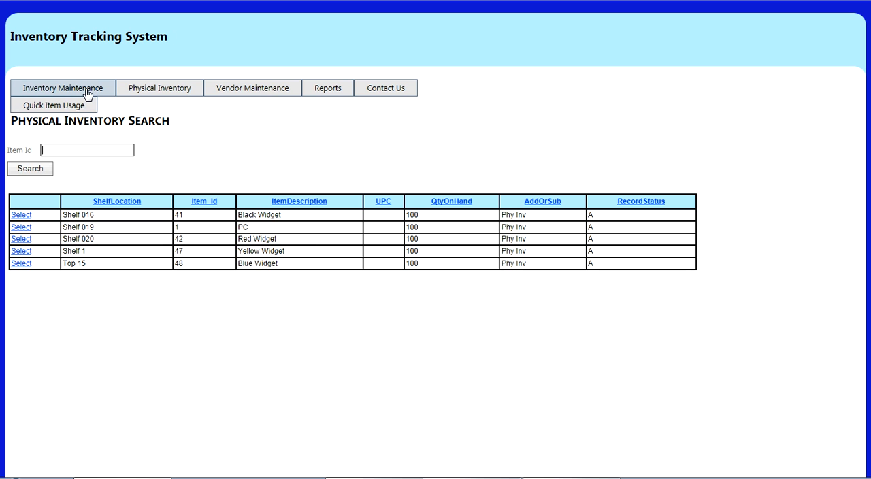
Check the quantities in the inventory item list, and confirm and submit posting the physical inventory changes to the inventory file
mouse_move(125, 89)
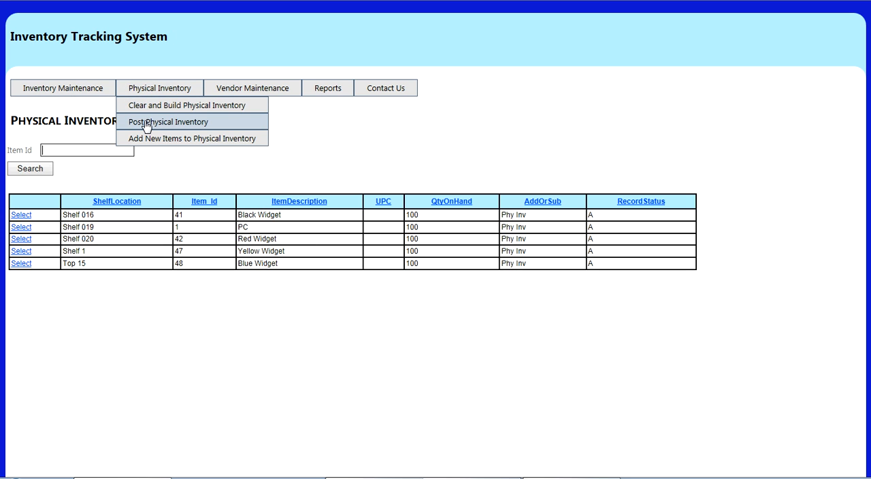
left_click(79, 91)
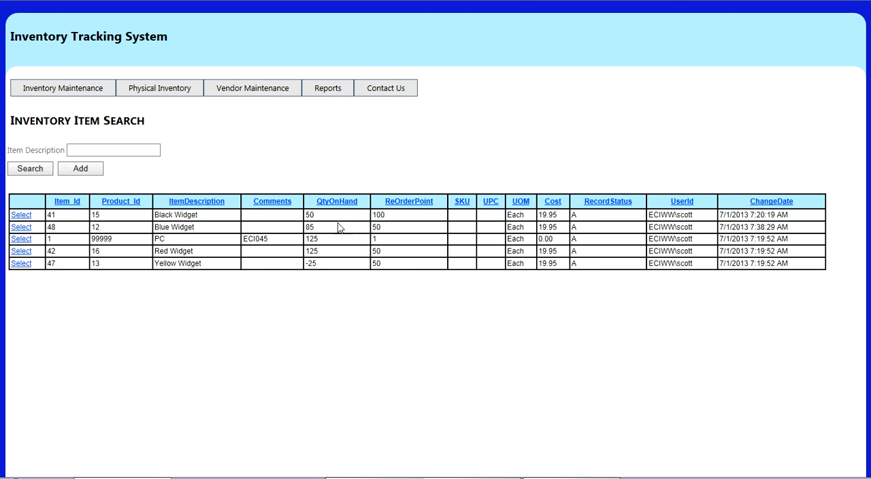
mouse_move(169, 89)
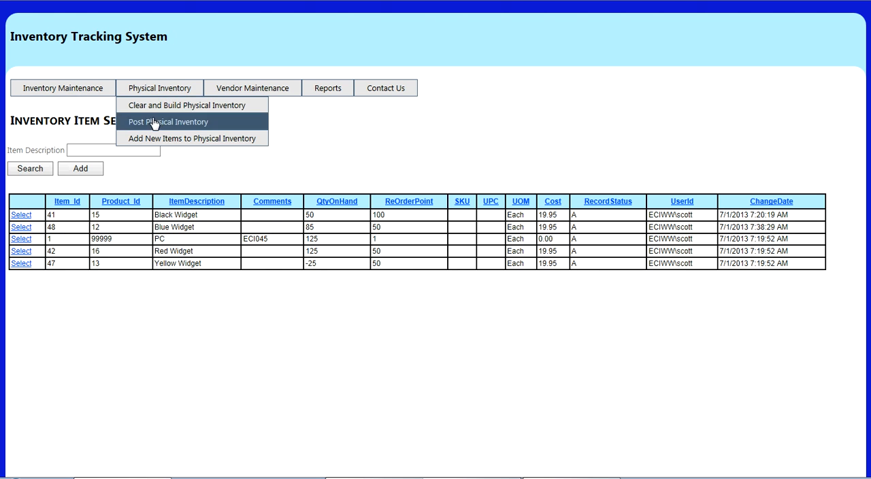
left_click(155, 121)
left_click(202, 189)
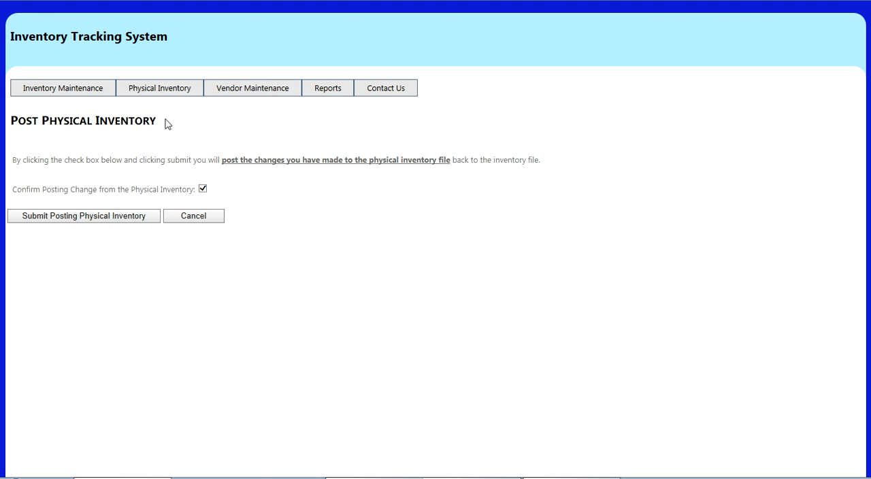
left_click(90, 217)
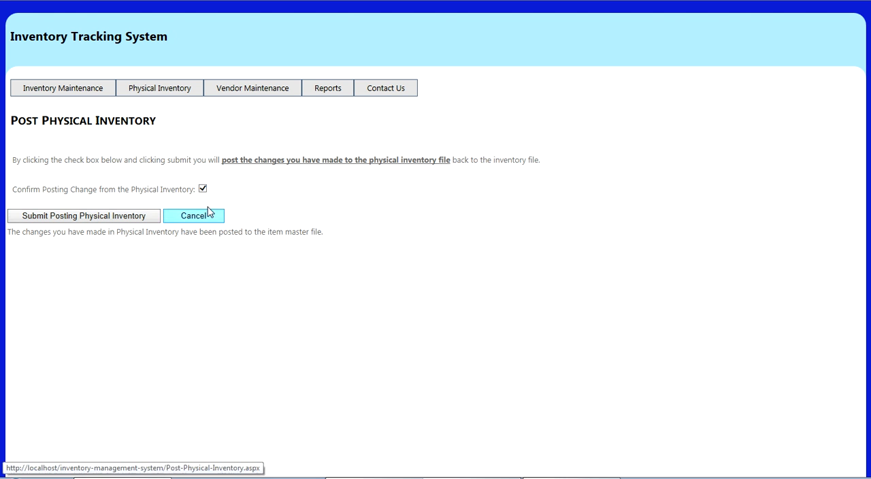
Check the posted quantities in the inventory item list and view the Items at Reorder Point report
left_click(60, 87)
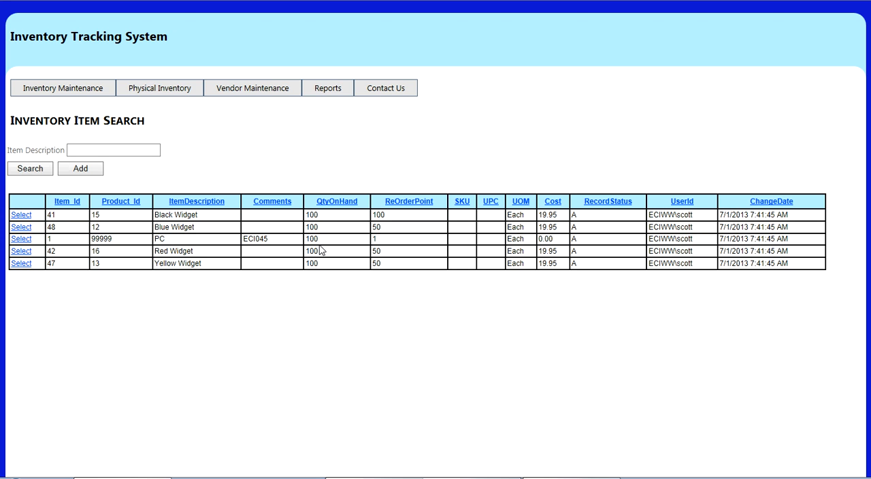
mouse_move(327, 92)
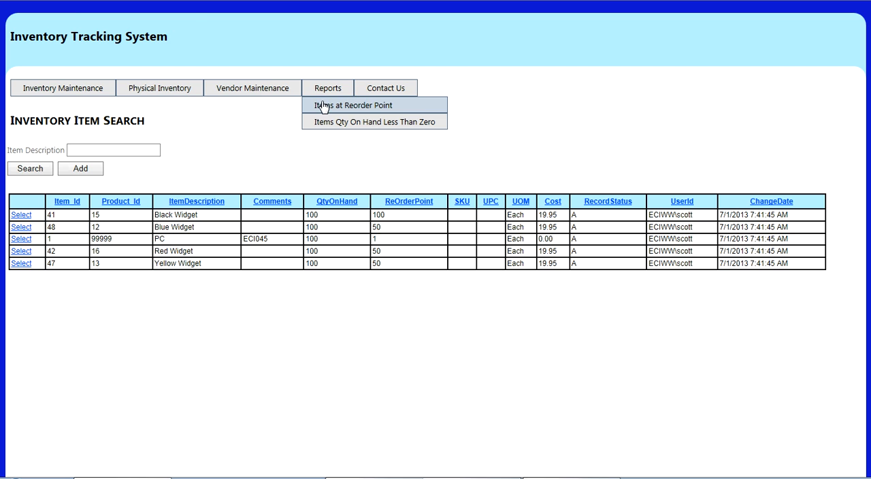
left_click(323, 106)
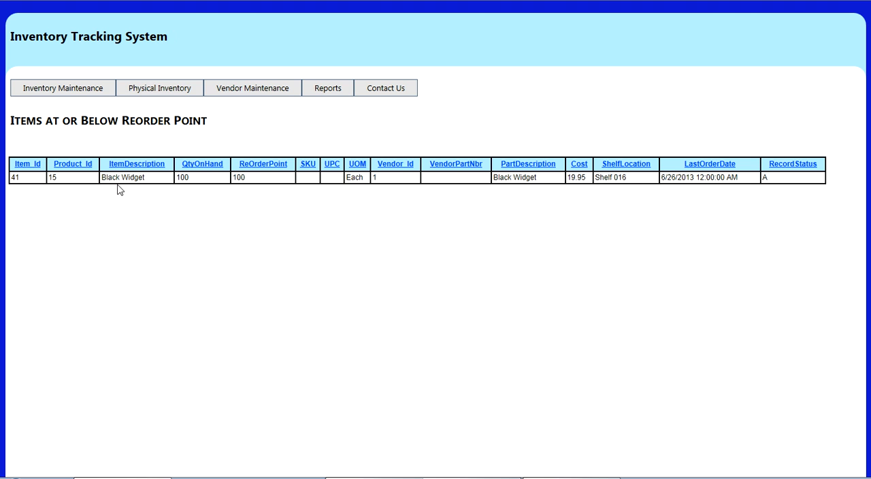
Set the Black Widget's reorder point to 50, save the item, and view the Items at Reorder Point report again
mouse_move(169, 94)
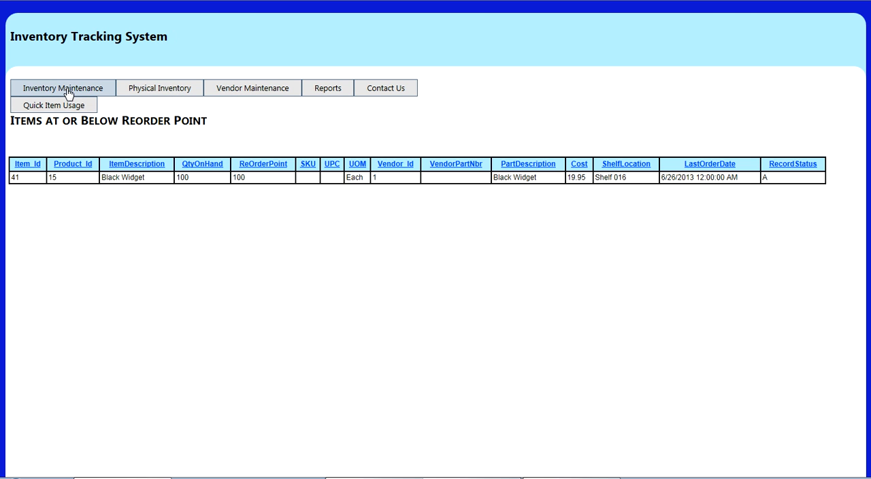
left_click(68, 91)
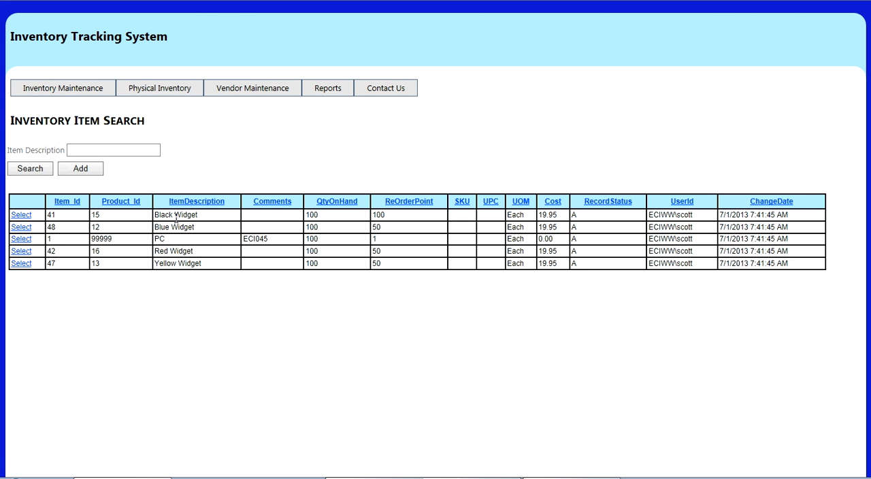
left_click(21, 215)
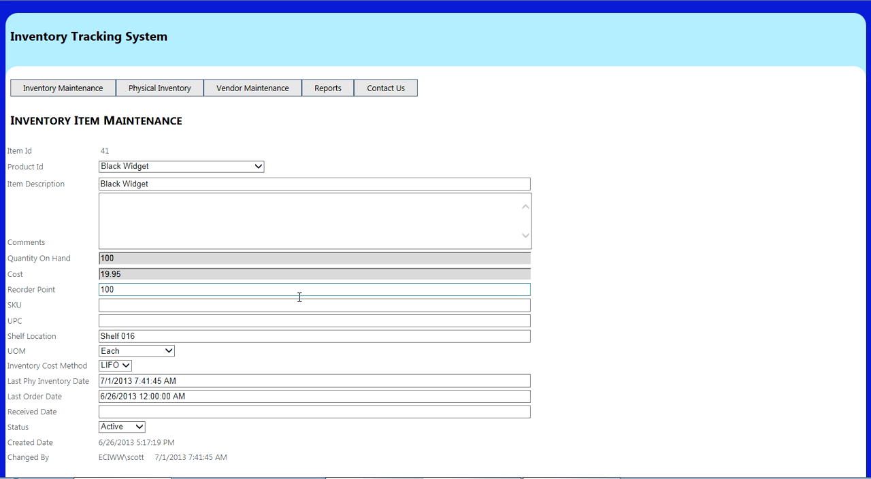
left_click_drag(164, 289, 46, 289)
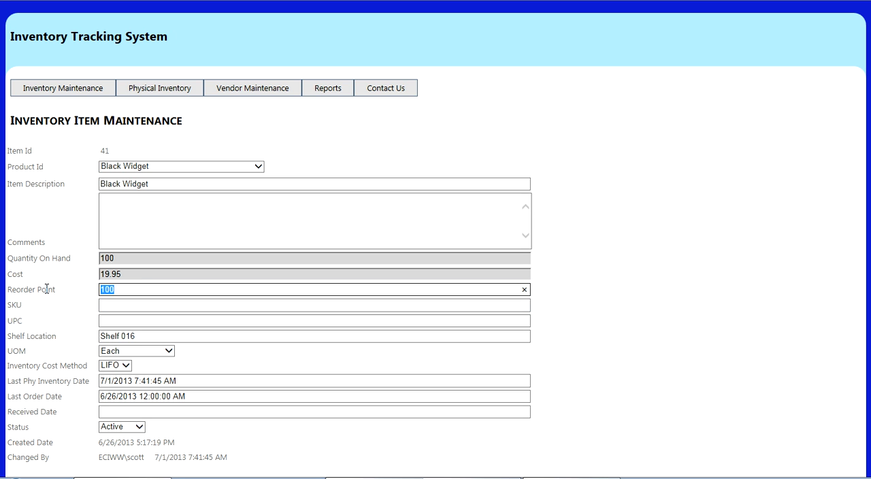
type("50")
scroll(89, 293, "down", 3)
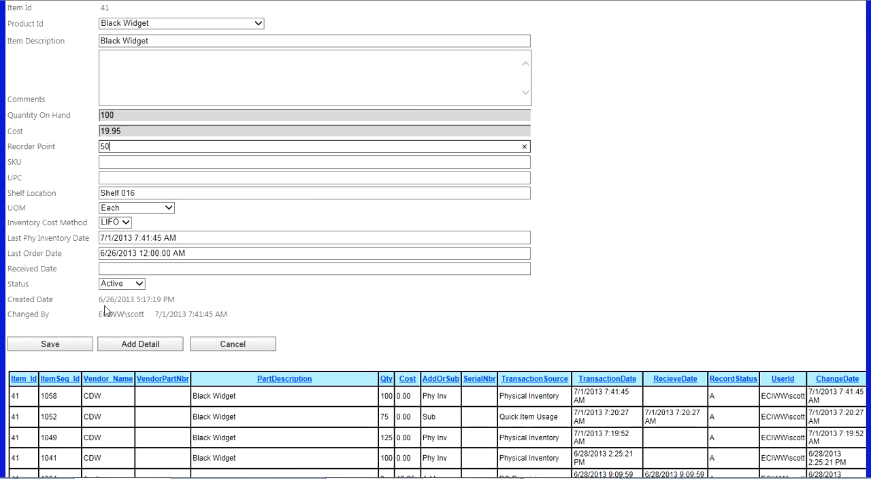
left_click(65, 346)
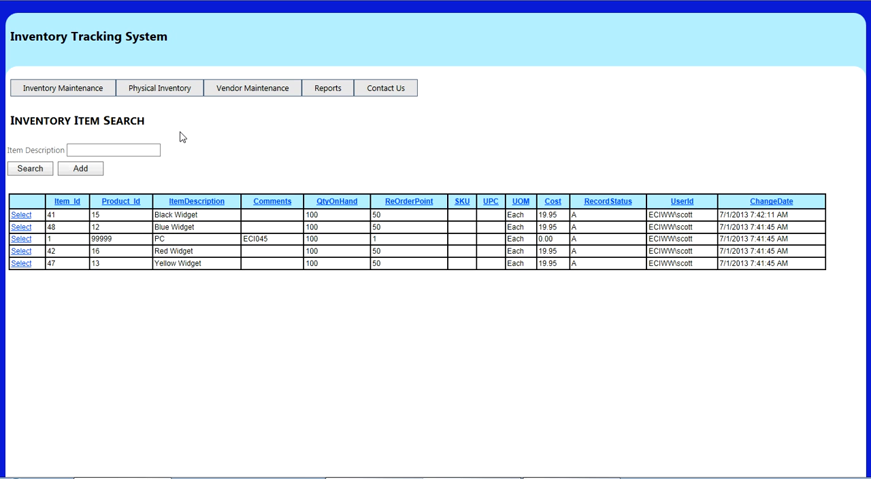
mouse_move(316, 92)
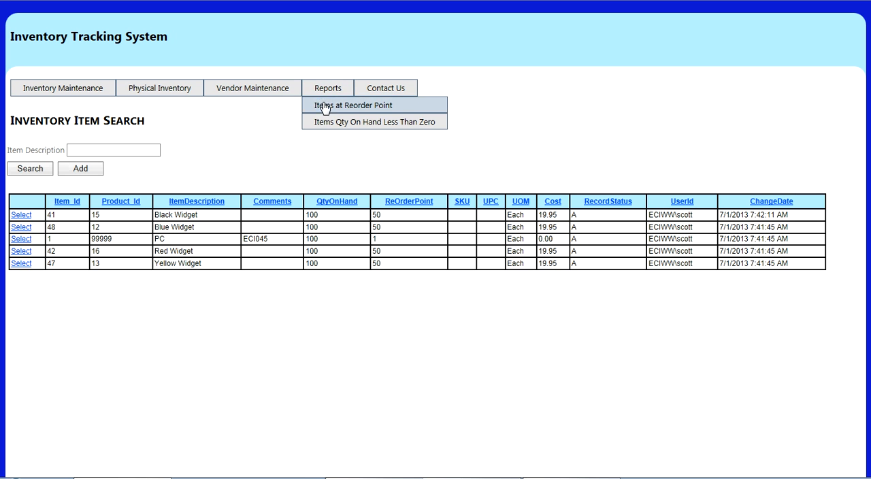
left_click(325, 107)
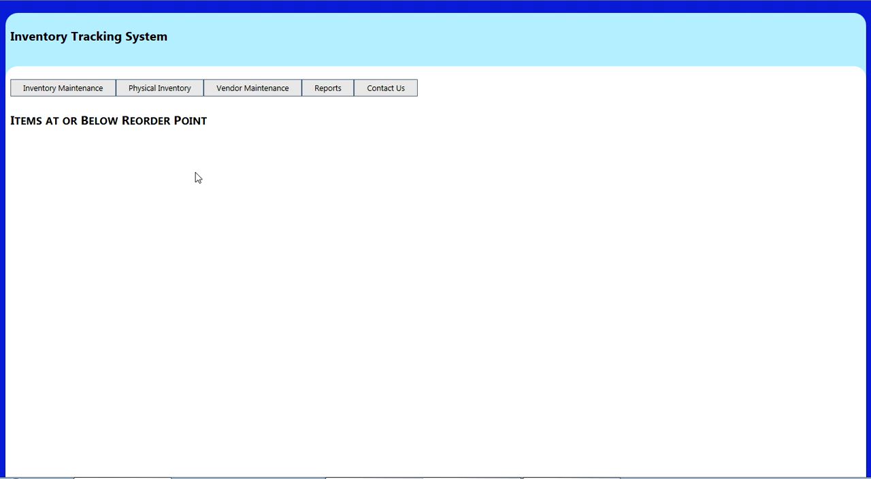
View the Items Qty On Hand Less Than Zero report, and subtract 125 from the Black Widget's quantity through Quick Item Usage
mouse_move(334, 90)
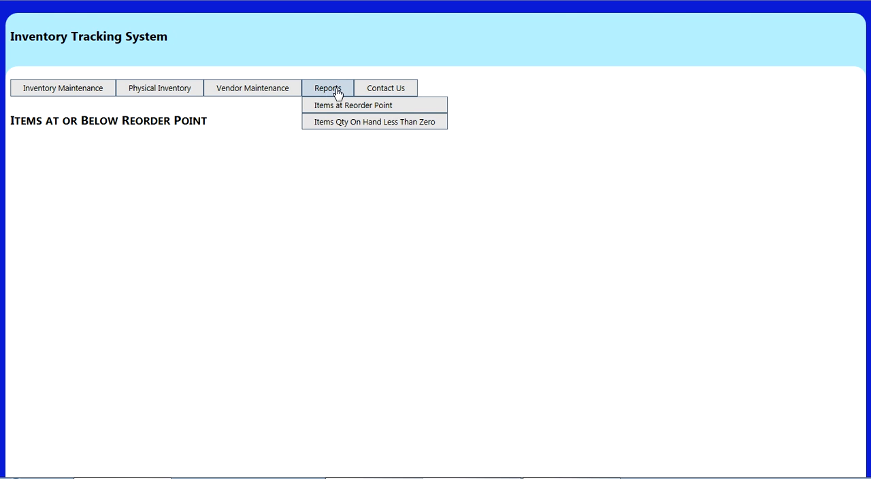
left_click(330, 123)
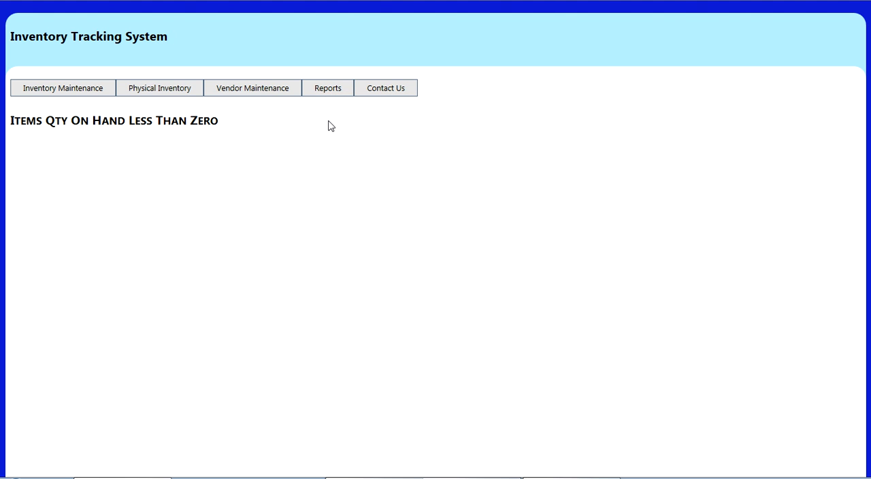
mouse_move(66, 97)
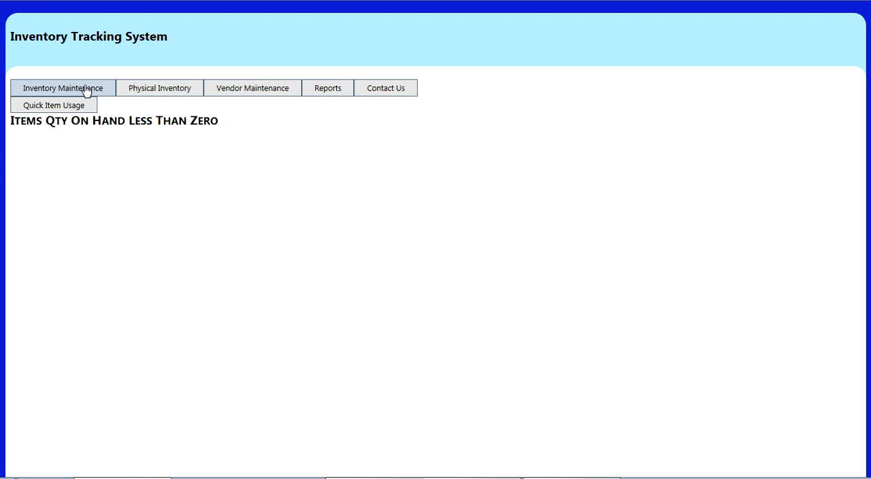
left_click(86, 90)
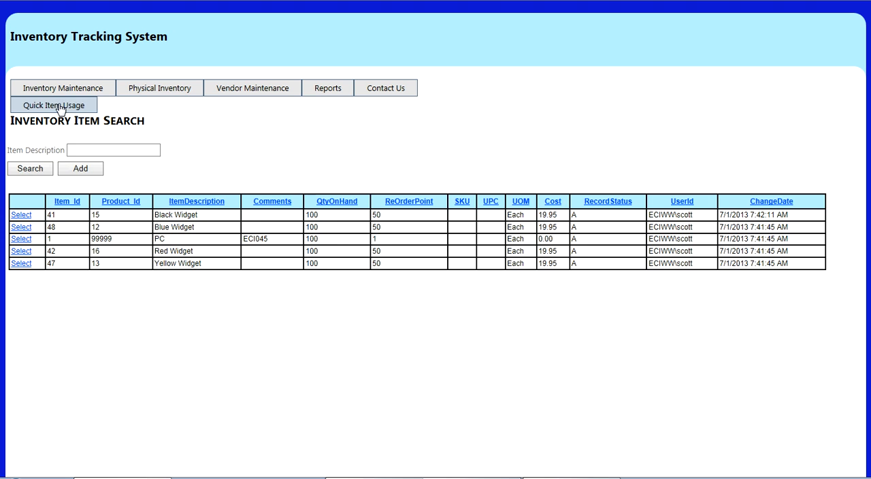
left_click(62, 107)
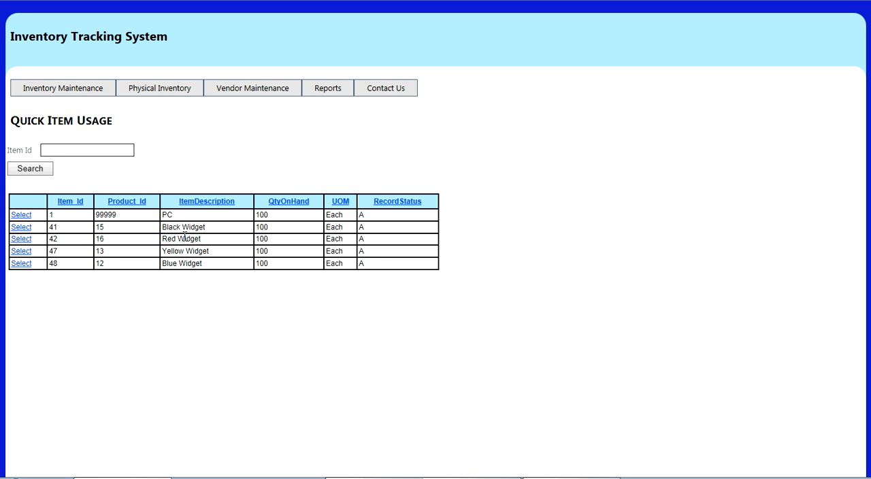
left_click(18, 227)
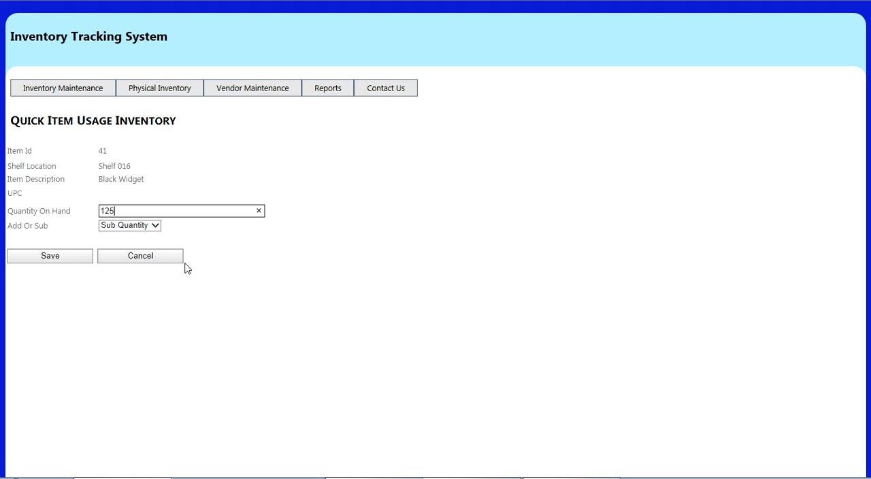
left_click(64, 261)
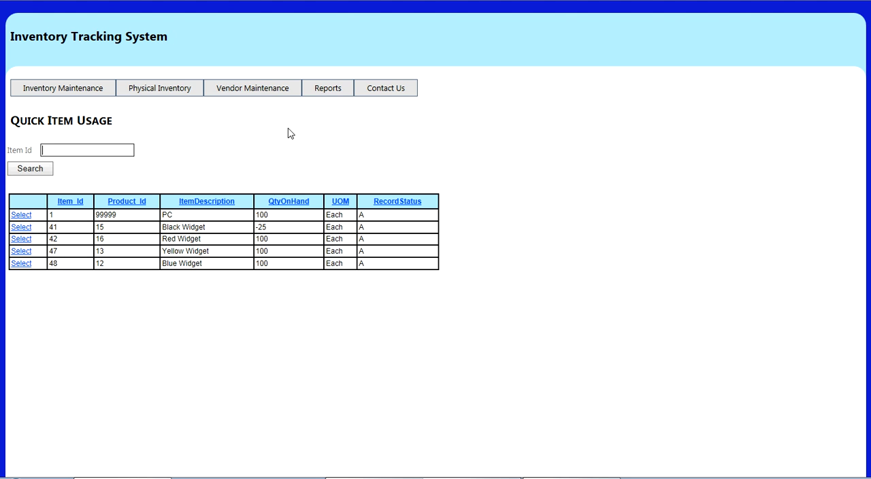
View the Items Qty On Hand Less Than Zero report again, and look at the Apple vendor's maintenance record
mouse_move(329, 94)
left_click(329, 122)
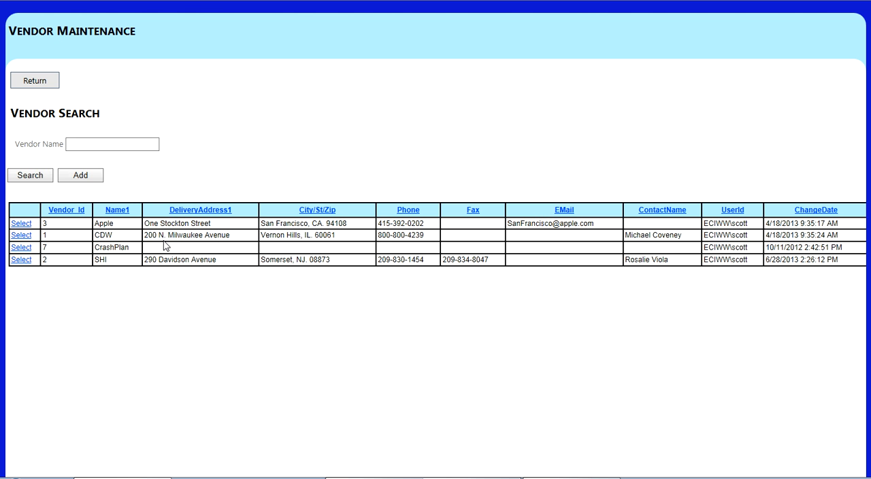
left_click(22, 224)
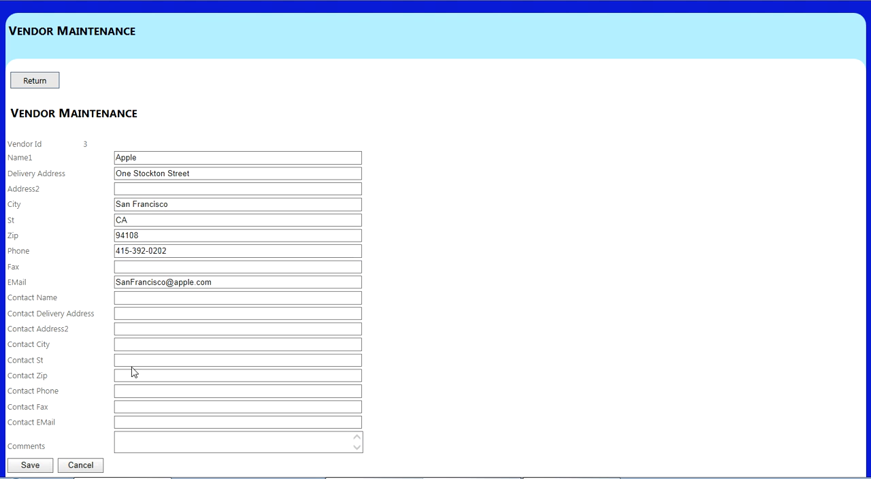
key("alt+Left")
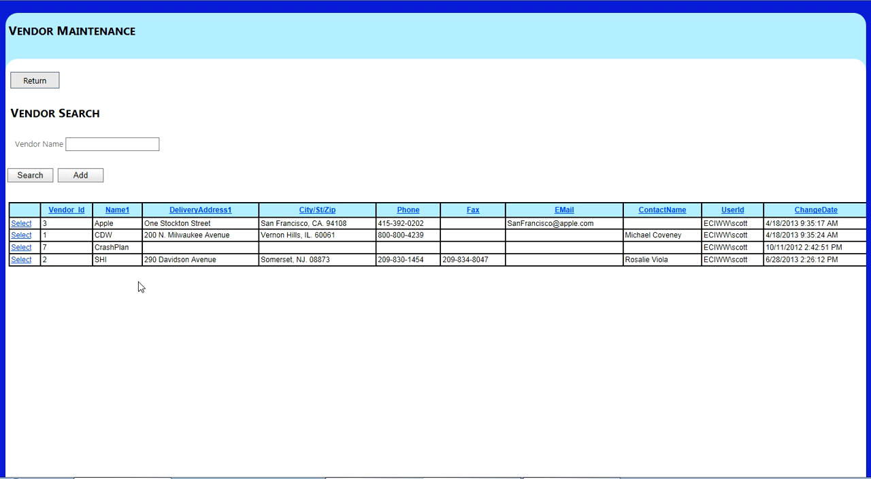
key("alt+Left")
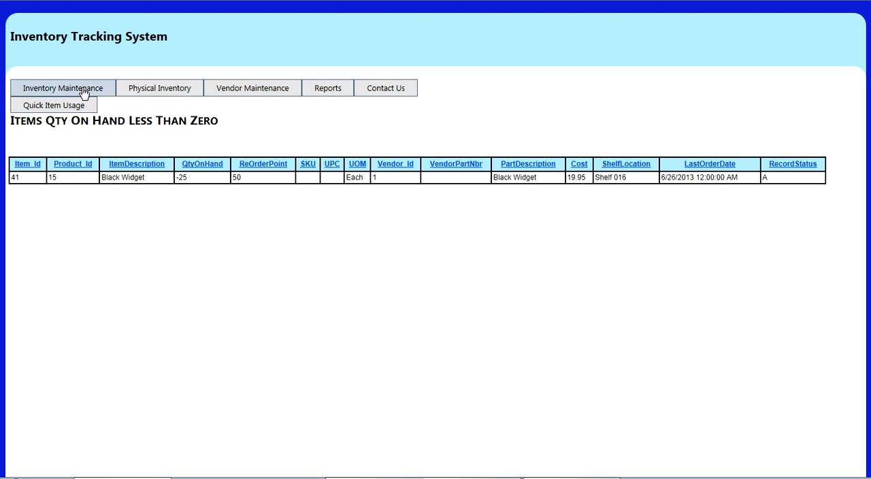
Check the Black Widget's quantity and transaction history in its inventory item record, and leave the record without saving
left_click(88, 89)
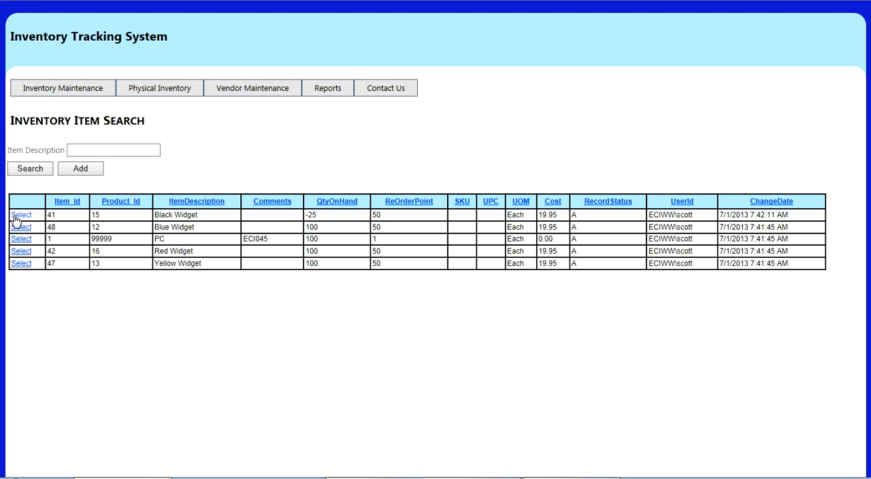
left_click(21, 216)
scroll(183, 292, "down", 3)
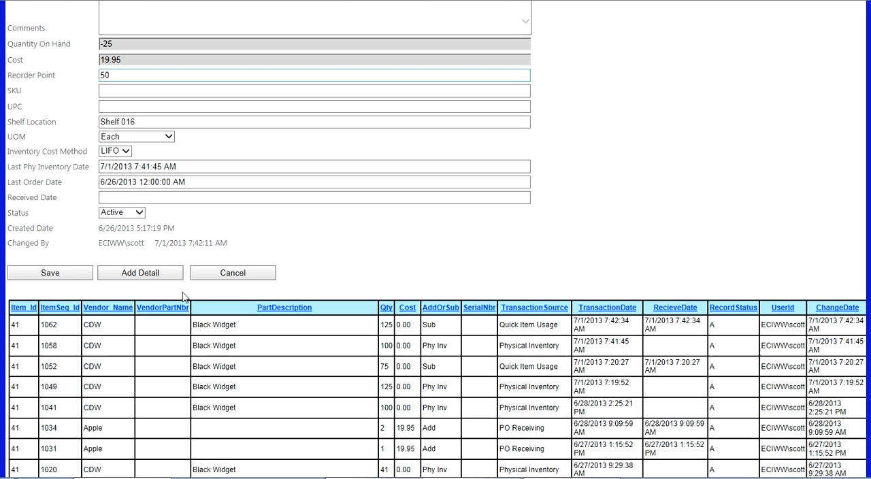
scroll(183, 297, "up", 2)
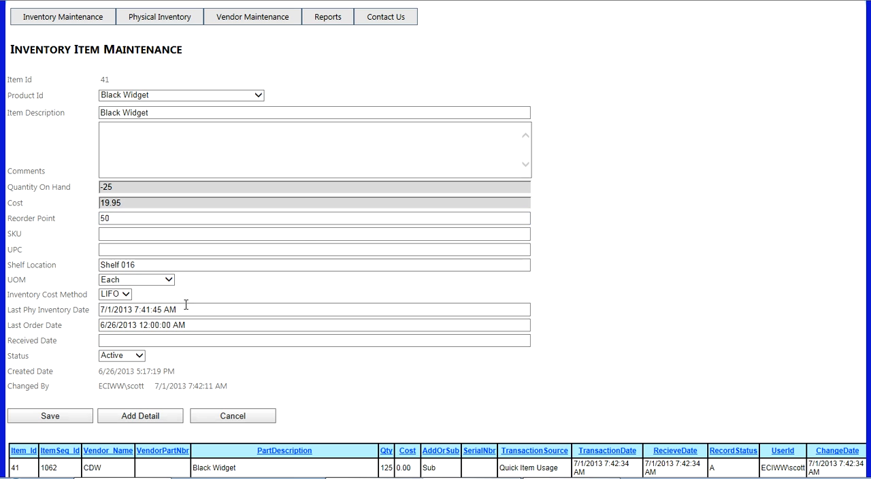
left_click(230, 417)
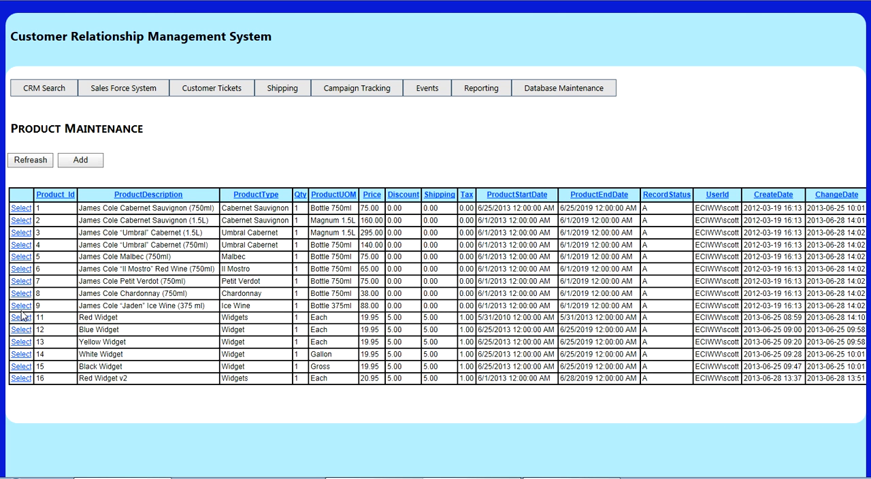
View the Red Widget's record in the Customer Relationship Management System's product maintenance, and close it without saving
left_click(21, 317)
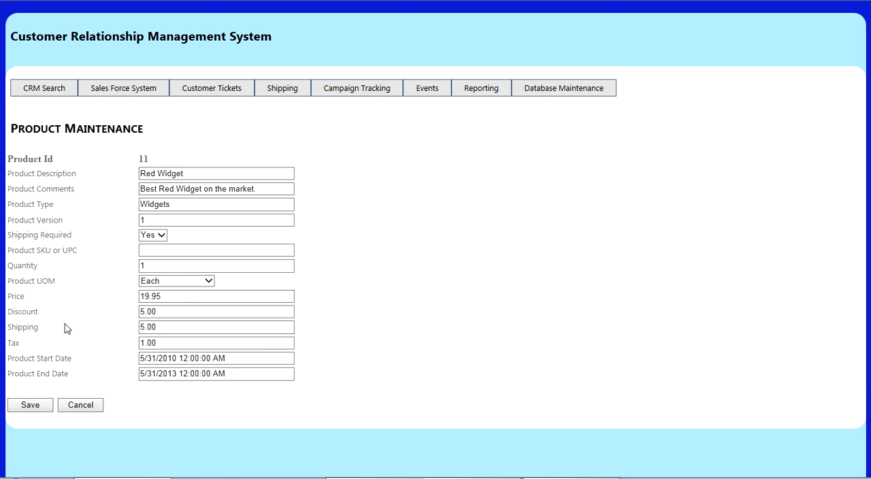
left_click(77, 409)
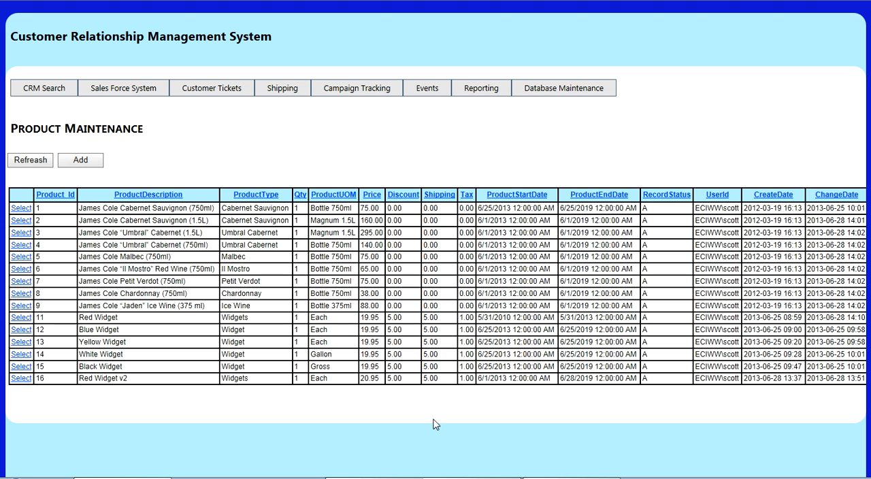
key("alt+Tab")
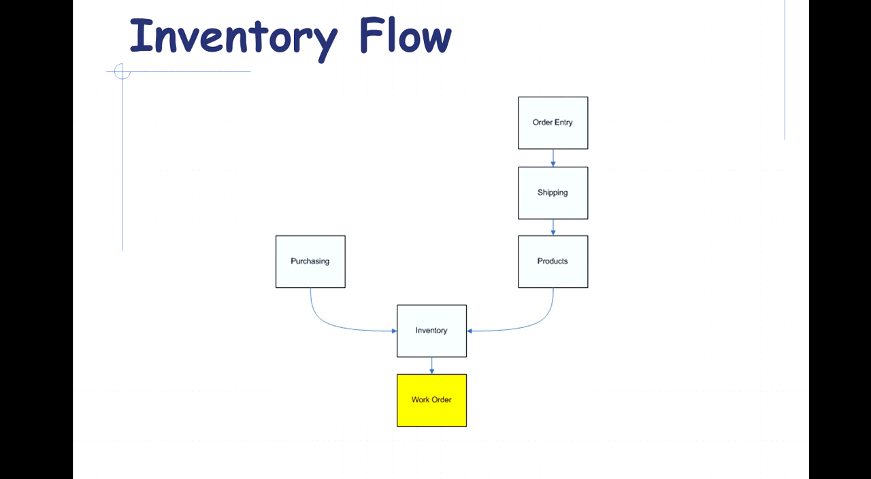
key("Right")
key("Left")
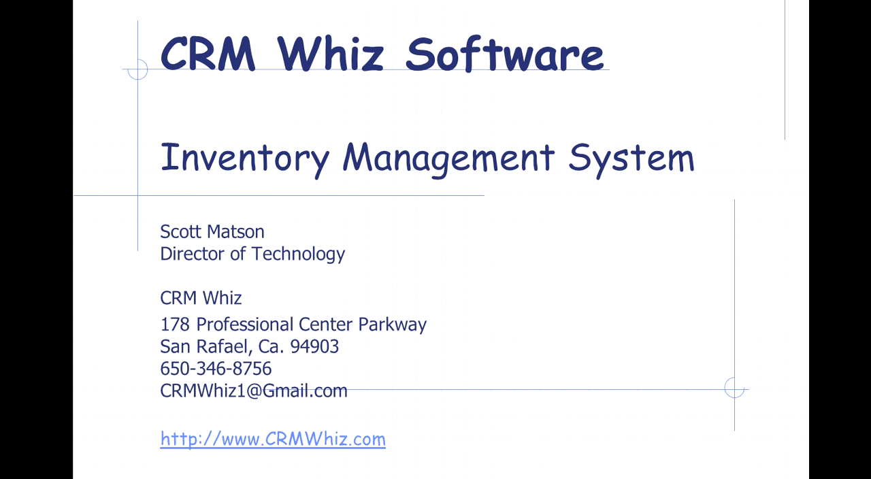